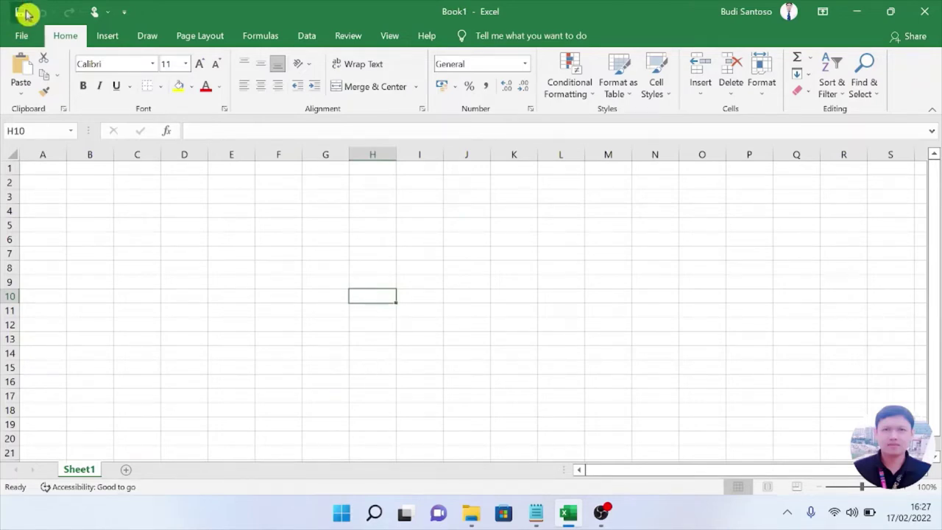
Open the Office Add-ins store from Insert > My Add-ins.
left_click(109, 38)
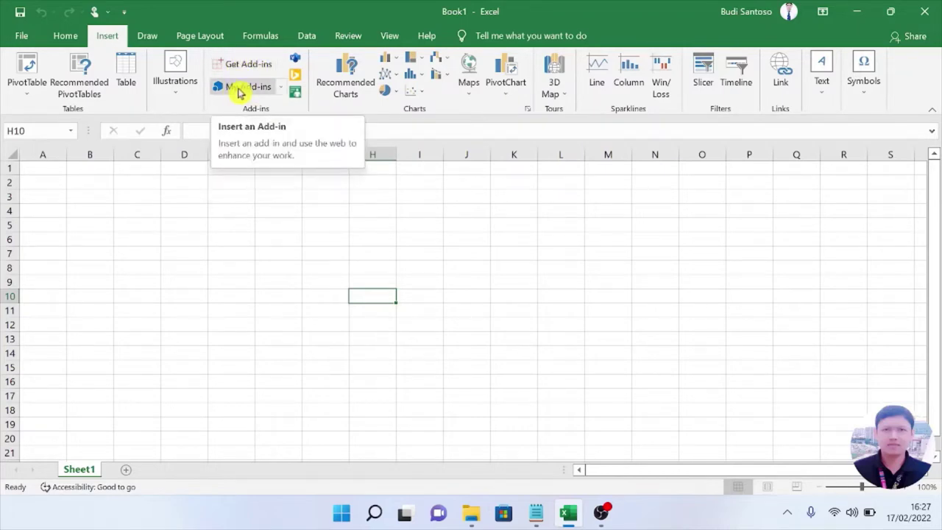
left_click(234, 90)
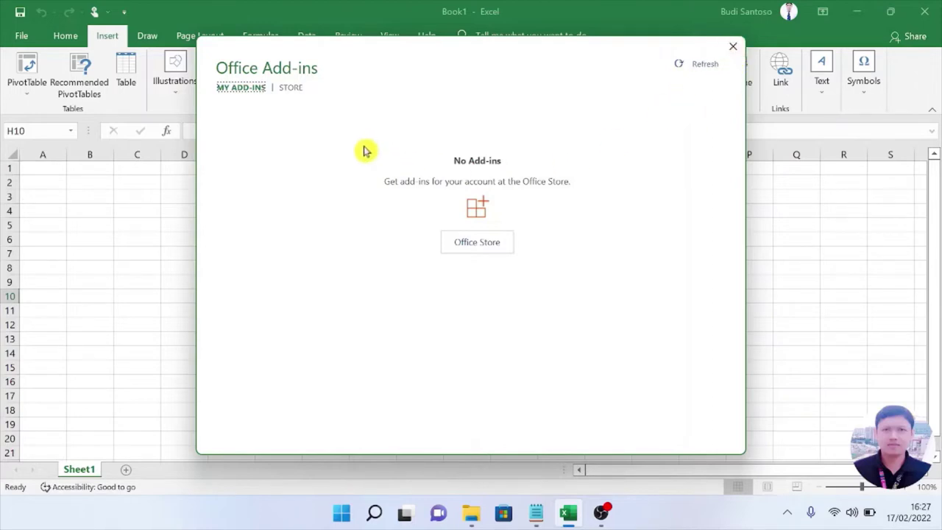
left_click(291, 88)
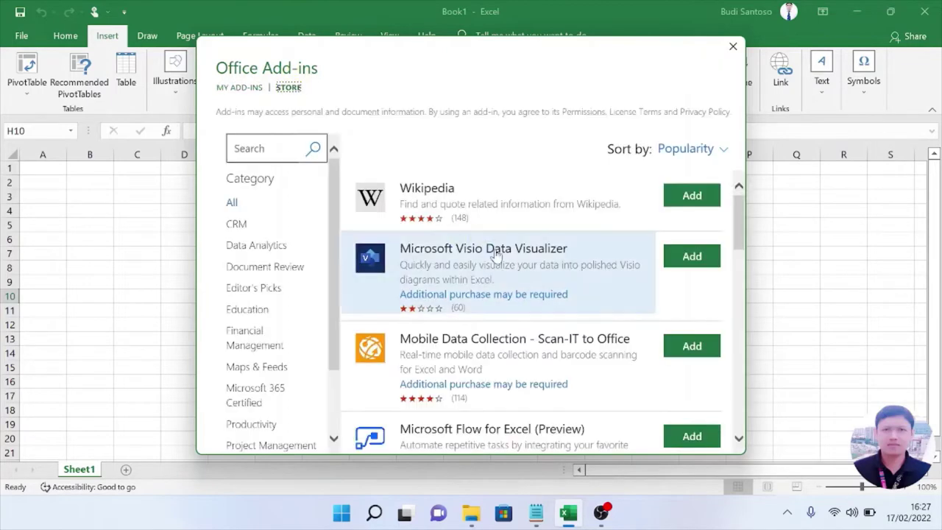
scroll(494, 279, "down", 2)
scroll(519, 298, "down", 2)
scroll(518, 297, "up", 1)
scroll(515, 279, "up", 2)
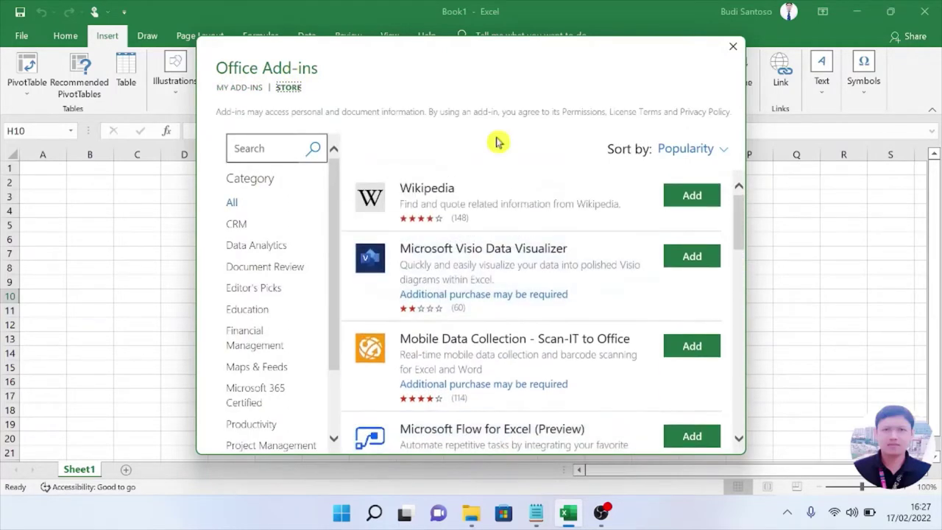
left_click_drag(466, 56, 510, 61)
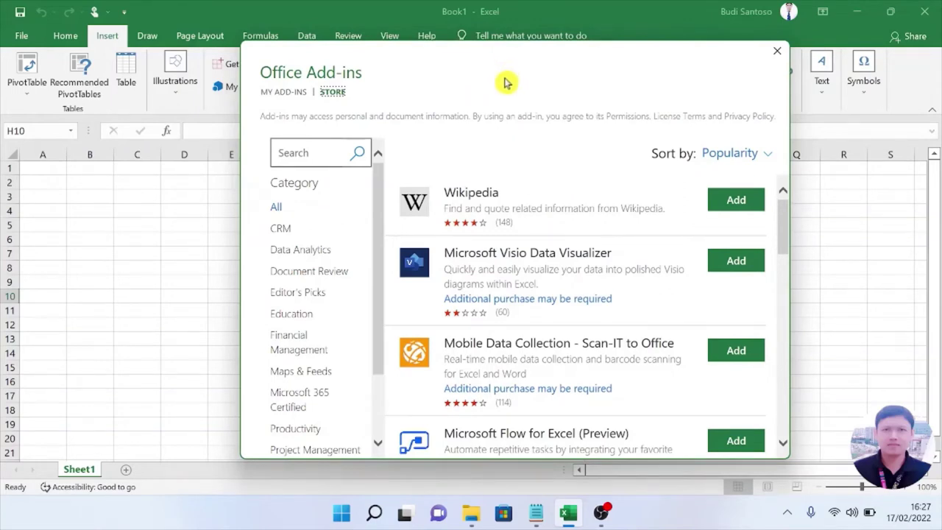
Search the store for 'qr' and add QR4Office.
left_click(298, 153)
type("qr")
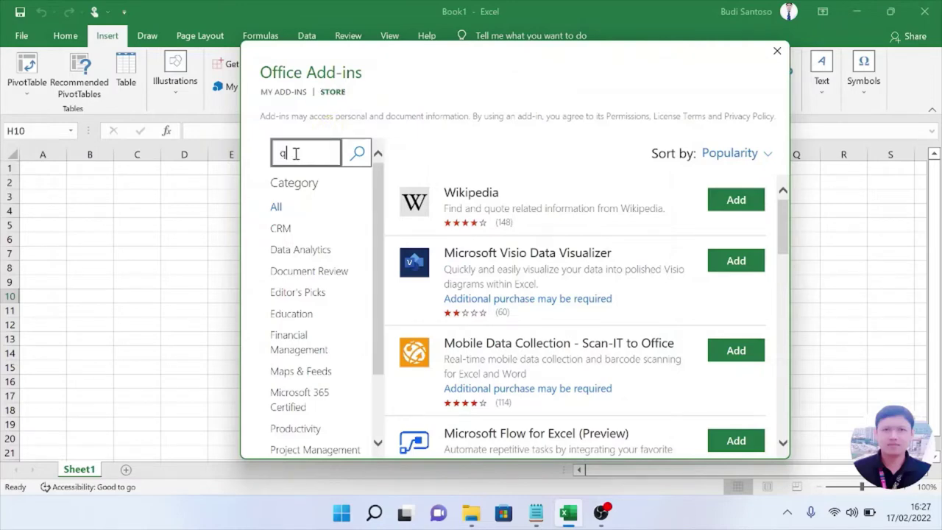
left_click(357, 153)
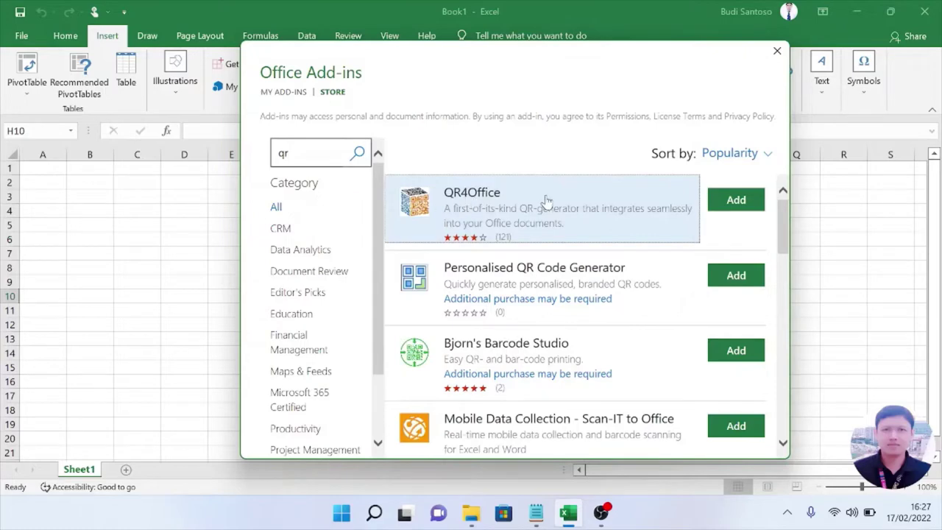
left_click(738, 203)
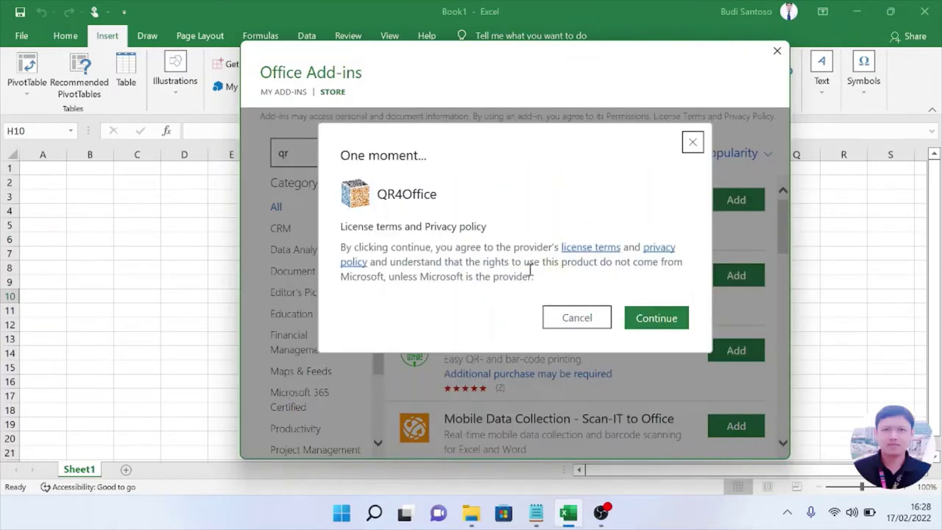
Accept QR4Office's license terms, review its pane and preview, and open the protocol dropdown.
left_click(656, 320)
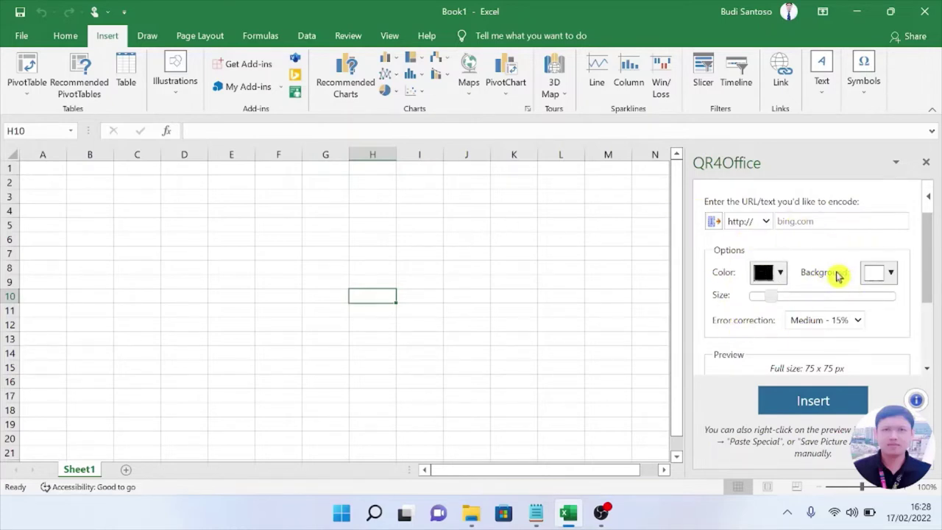
scroll(838, 280, "down", 1)
scroll(836, 287, "down", 1)
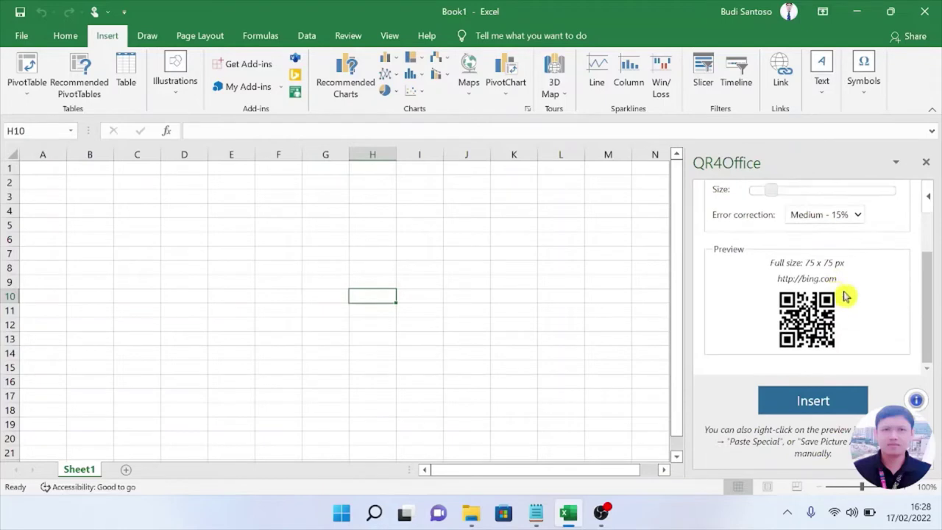
scroll(836, 294, "up", 1)
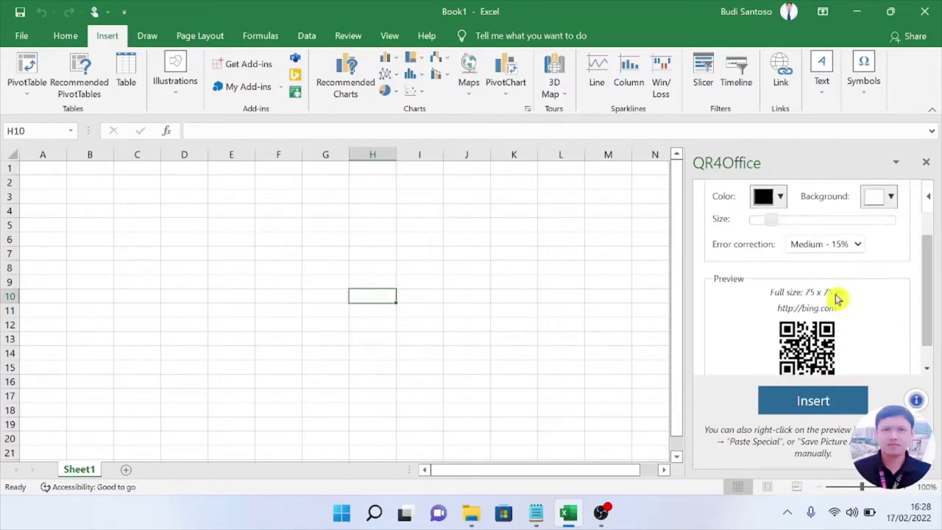
scroll(836, 298, "down", 1)
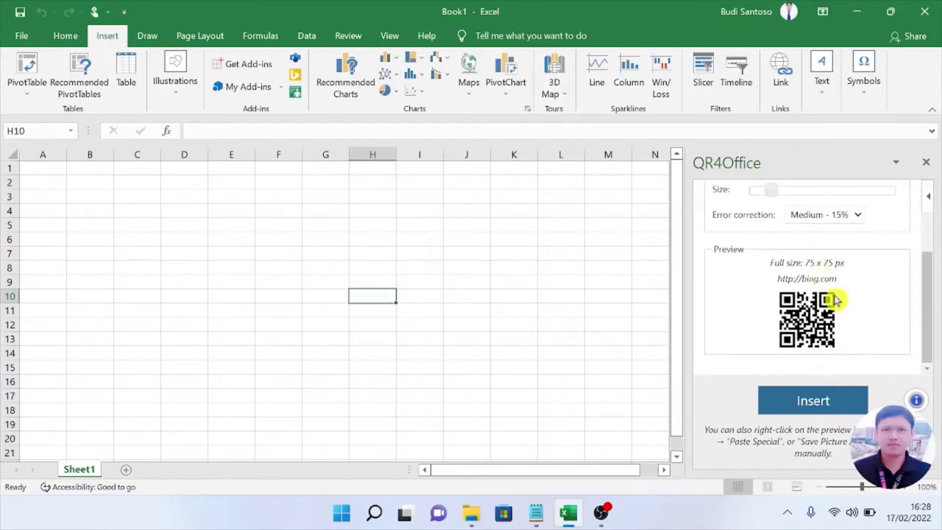
scroll(834, 300, "up", 3)
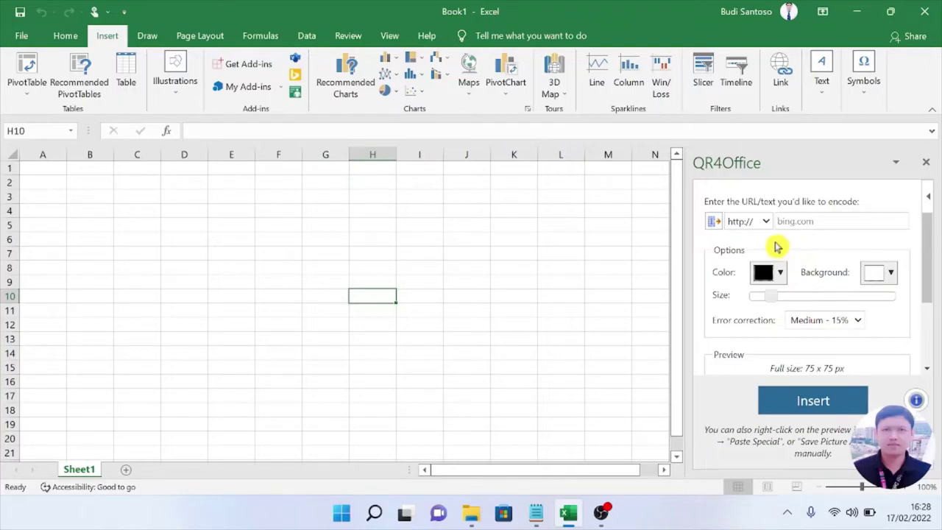
left_click(765, 222)
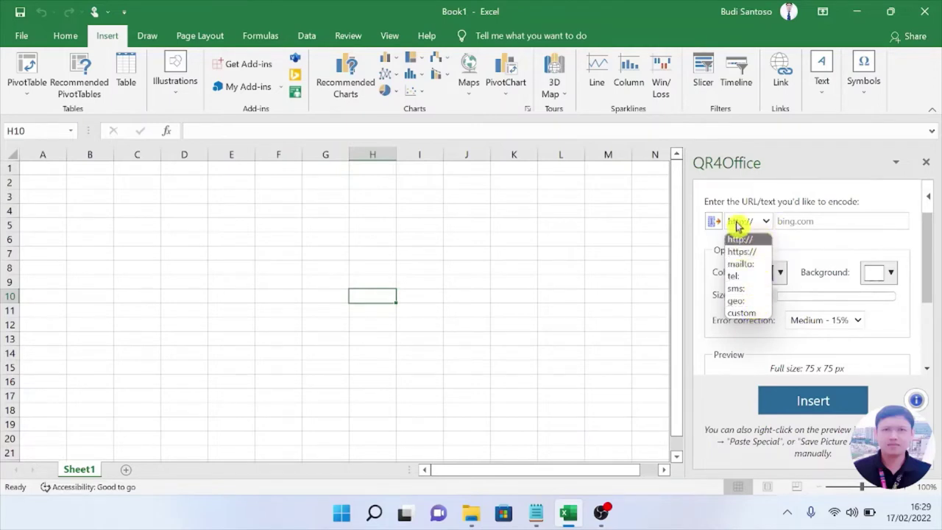
left_click(749, 242)
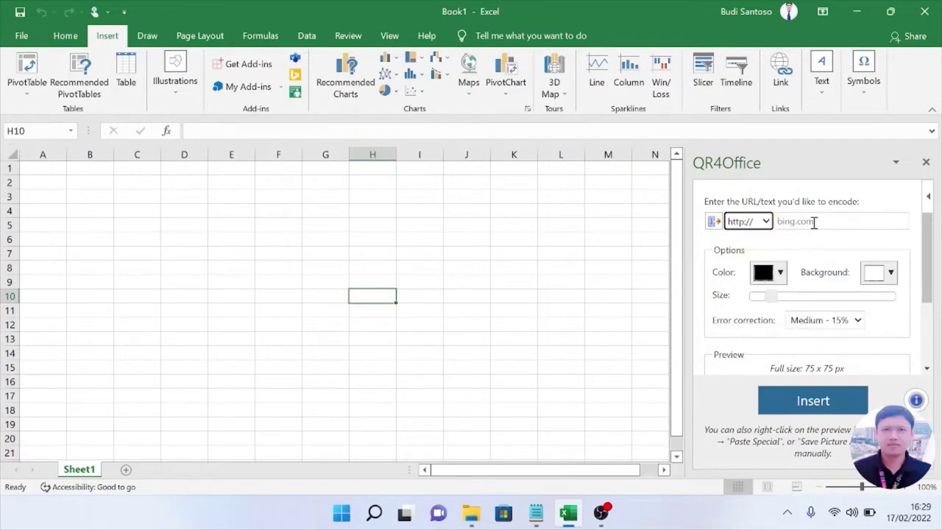
scroll(843, 239, "down", 2)
scroll(843, 267, "down", 2)
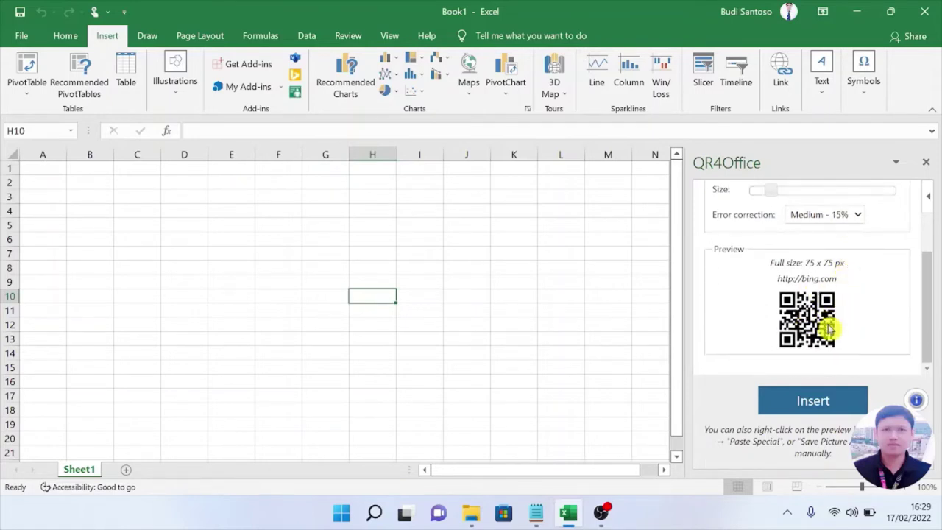
scroll(825, 313, "up", 2)
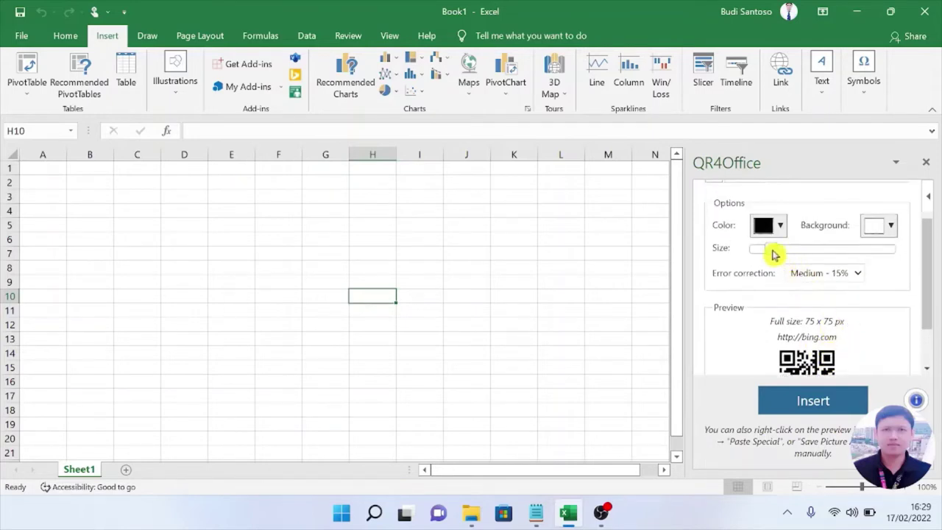
left_click_drag(774, 254, 809, 252)
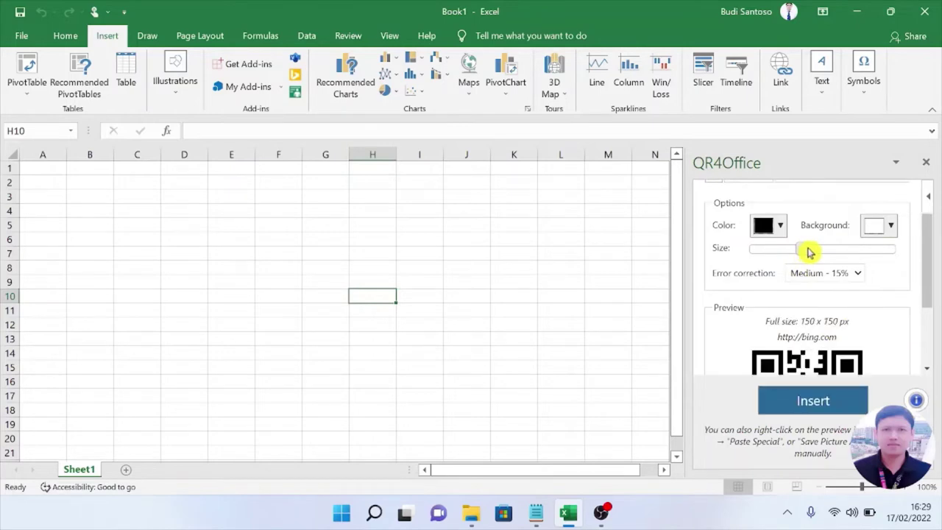
left_click_drag(805, 252, 786, 251)
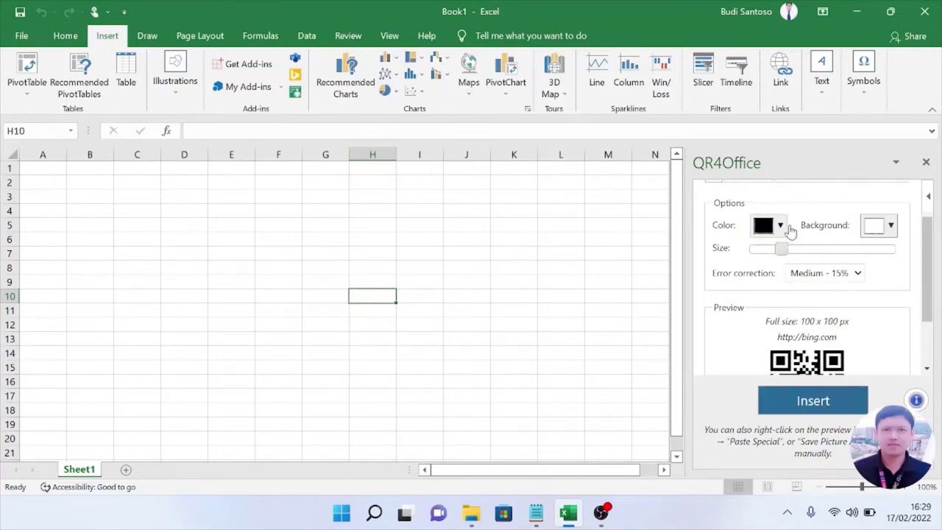
scroll(863, 346, "down", 2)
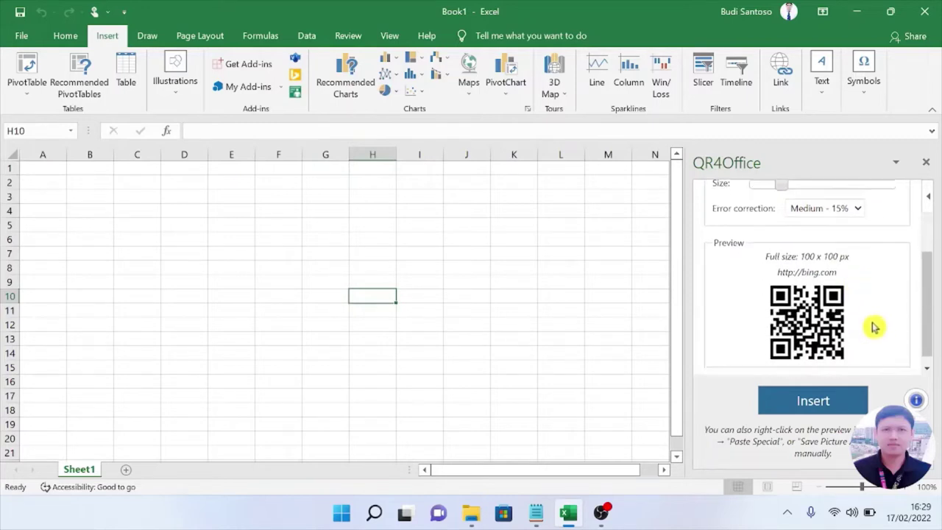
left_click(830, 406)
left_click_drag(394, 336, 350, 228)
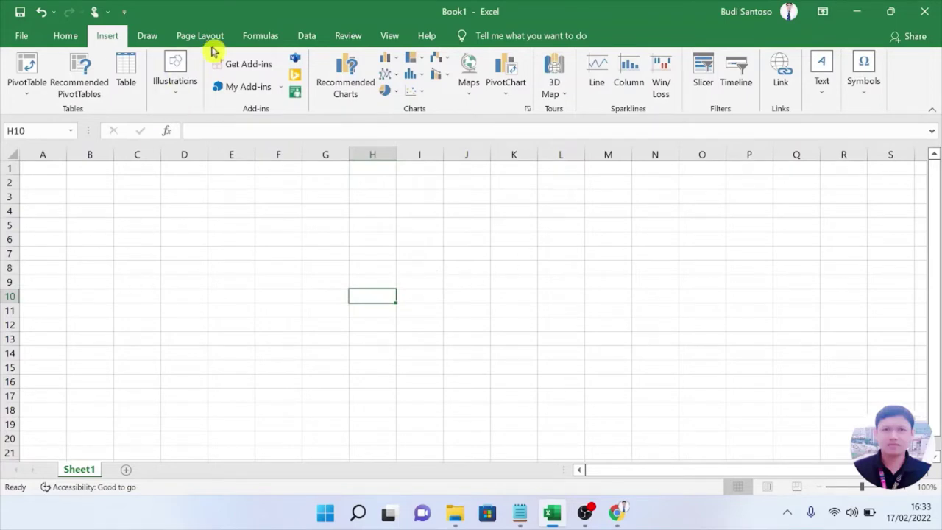
Search the store for 'web' and add Web Video Player, accepting its license terms.
left_click(245, 66)
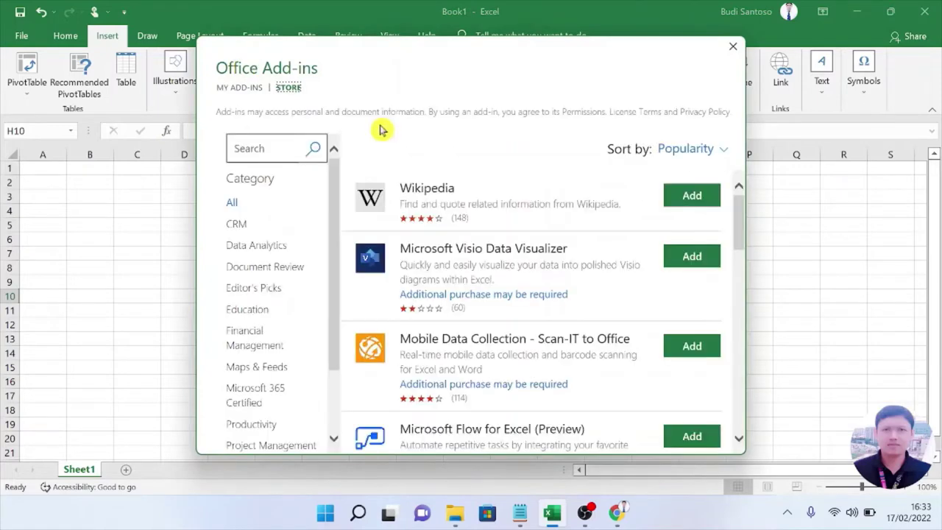
left_click(249, 148)
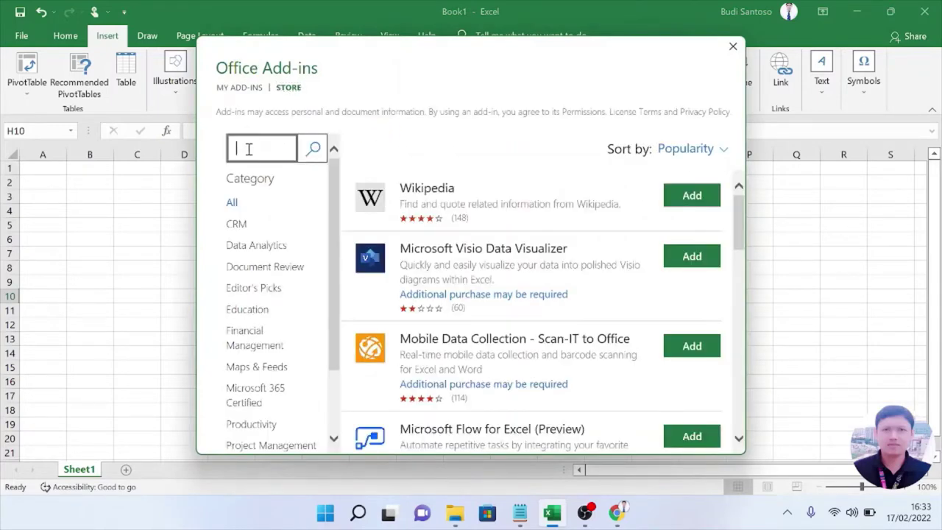
type("web")
left_click(313, 148)
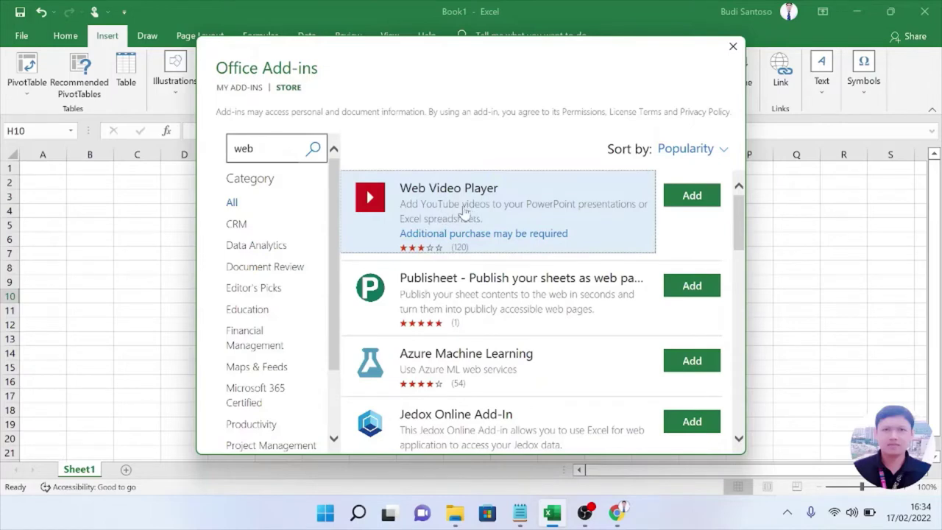
left_click(688, 197)
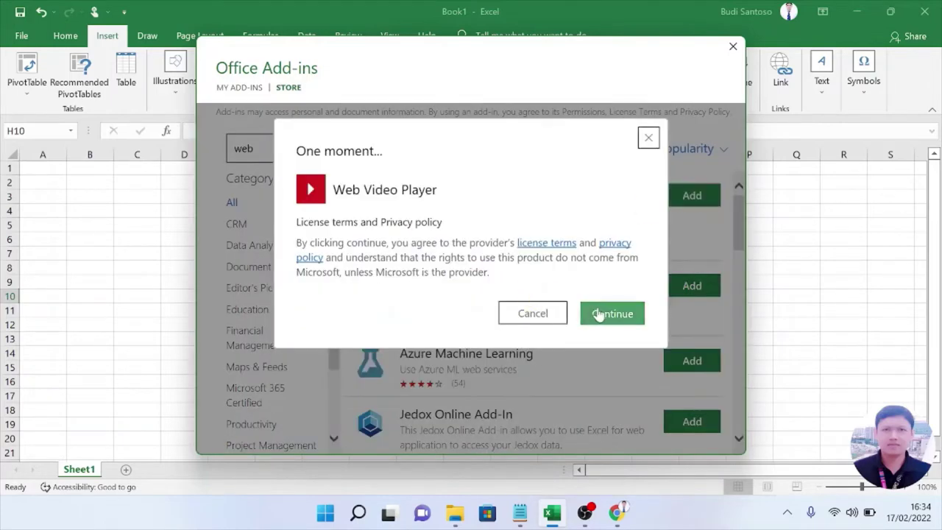
left_click(611, 315)
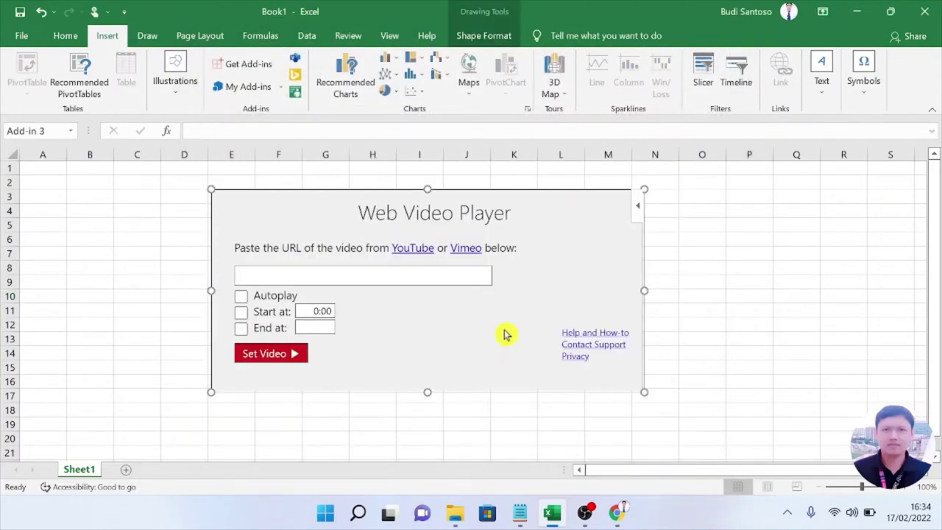
Click into the Web Video Player URL box, then switch to Chrome's YouTube video.
left_click(242, 275)
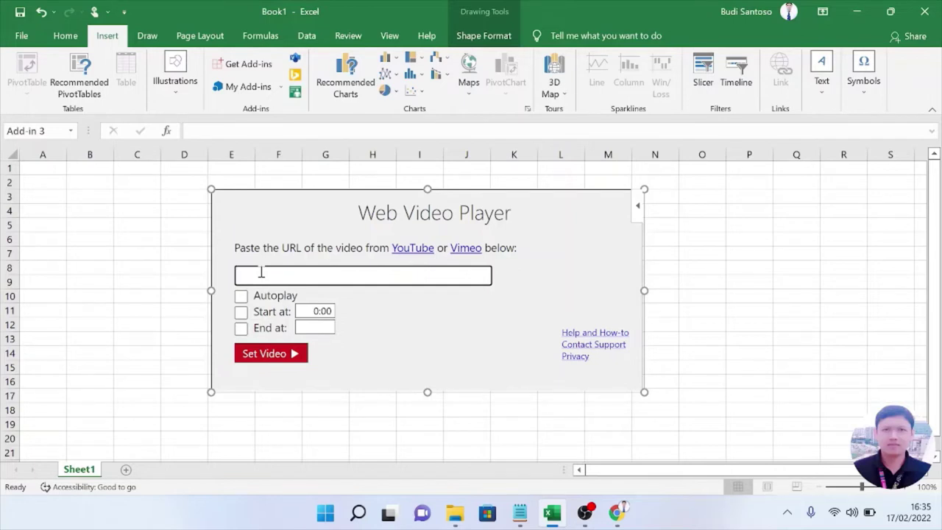
left_click(617, 513)
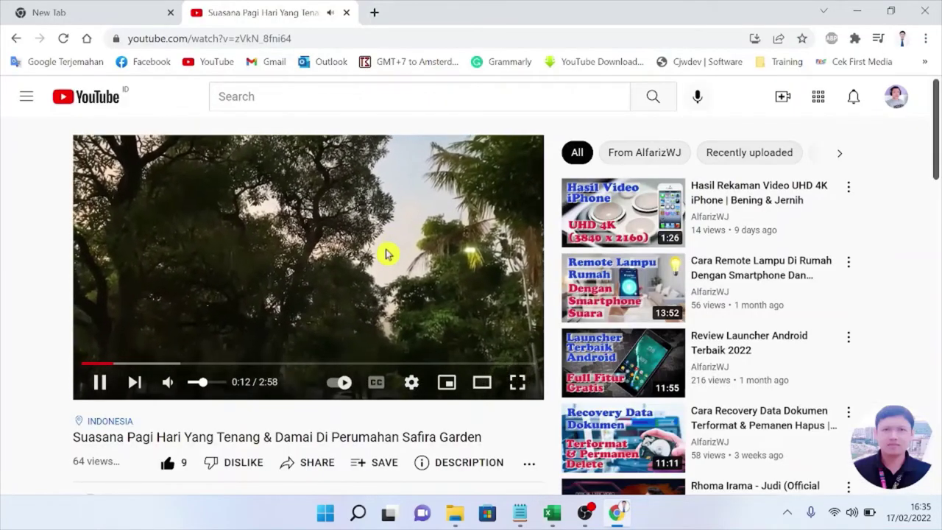
Select and copy the YouTube video's full address in Chrome, then return to Excel.
left_click(147, 41)
left_click_drag(147, 41, 101, 45)
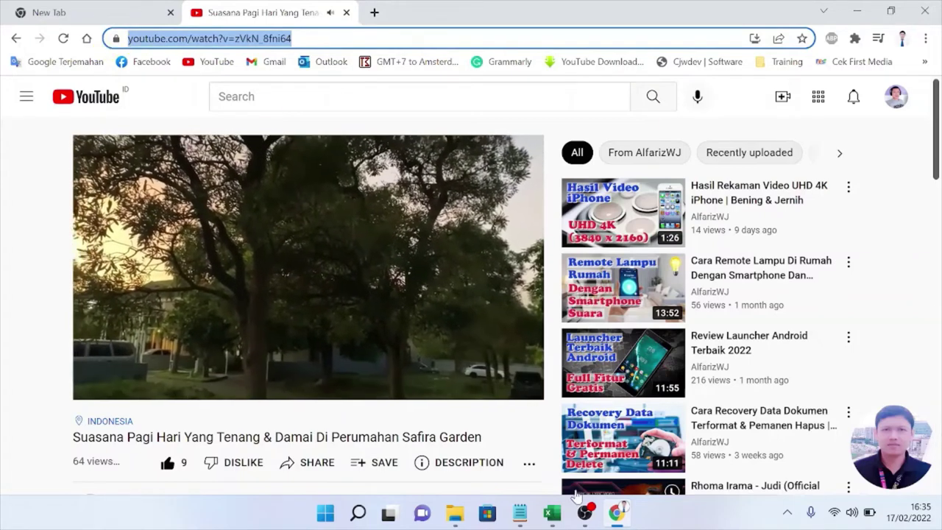
left_click(552, 513)
Paste the YouTube URL, try then clear Autoplay/Start/End, and embed it with Set Video.
left_click(248, 276)
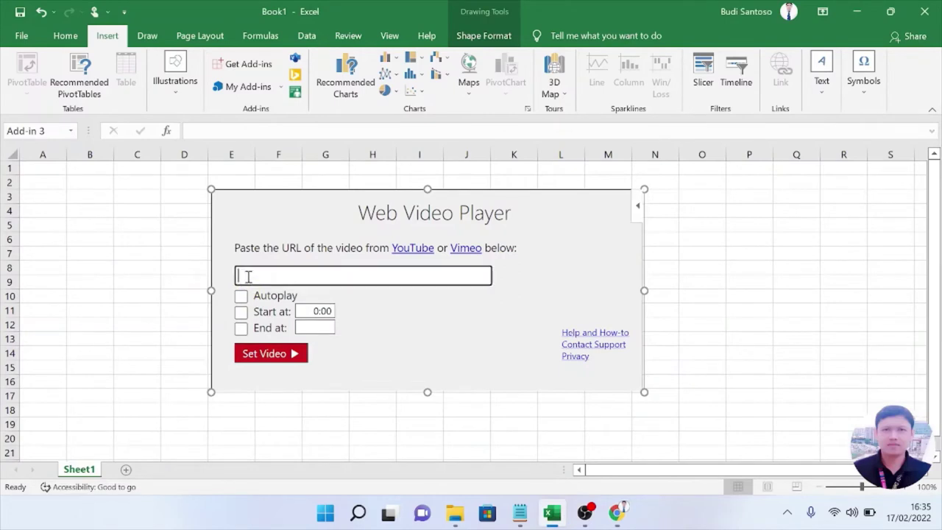
type("https://www.youtube.com/watch?v=zVkN_8fni64")
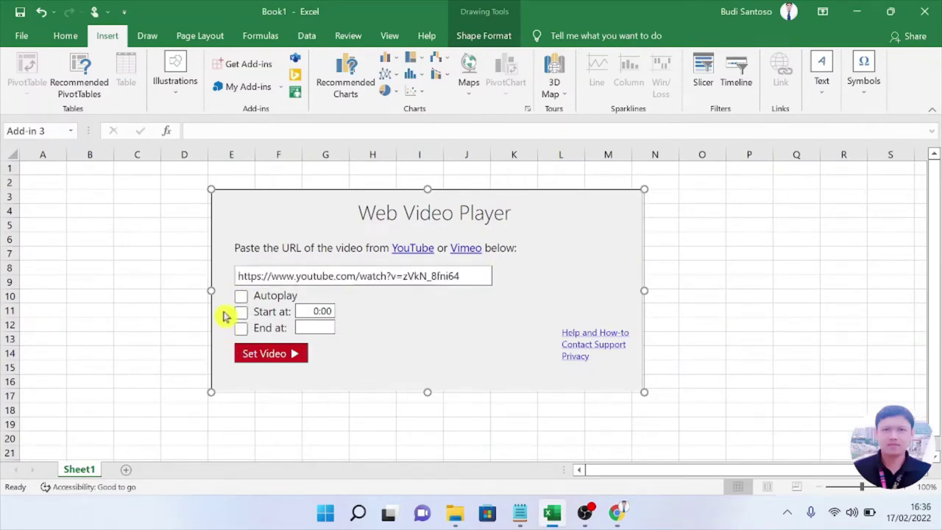
left_click(241, 296)
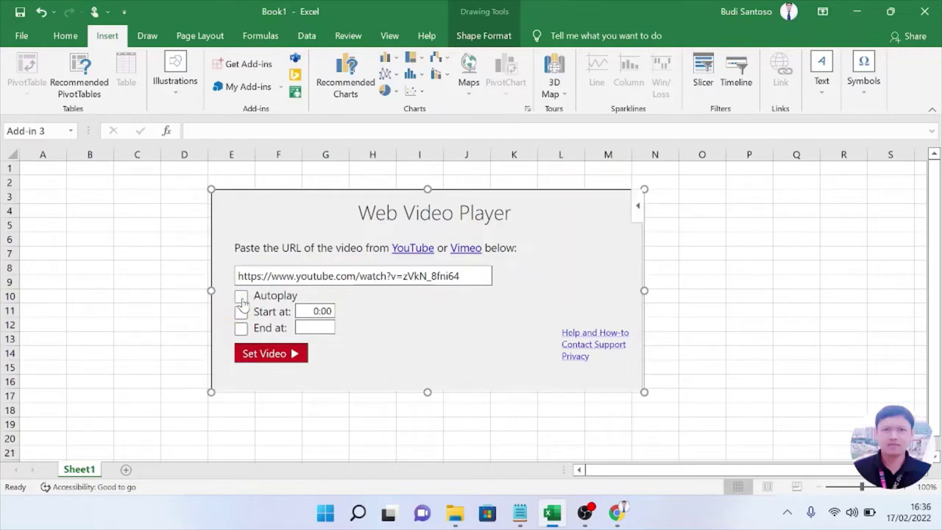
left_click(242, 314)
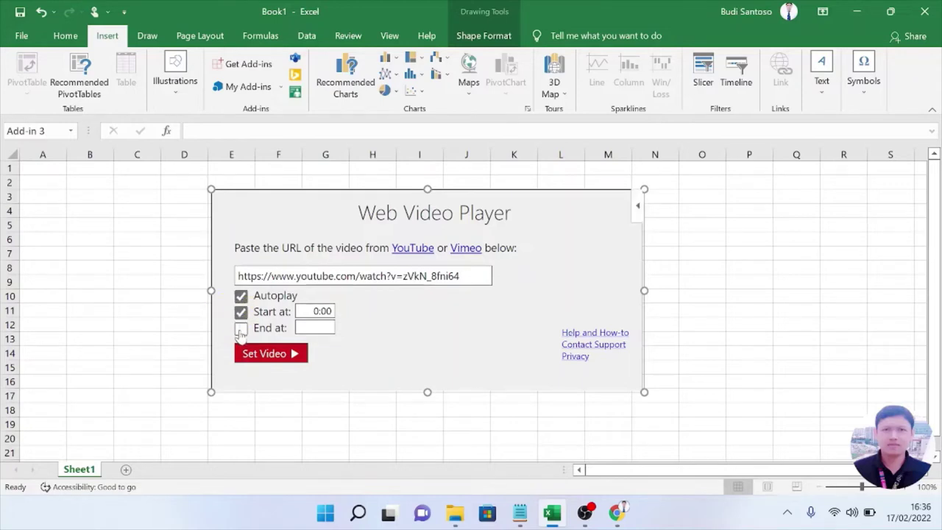
left_click(240, 331)
left_click(241, 328)
left_click(241, 312)
left_click(241, 297)
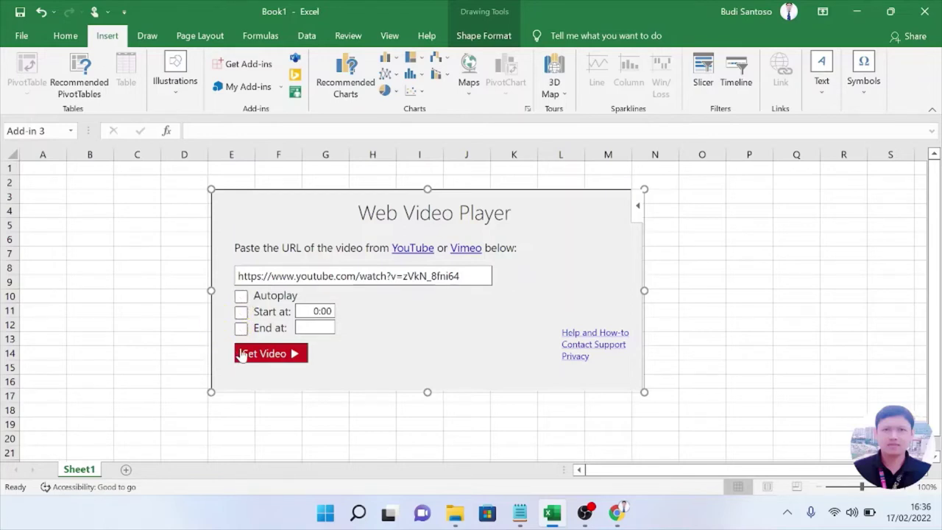
left_click(259, 354)
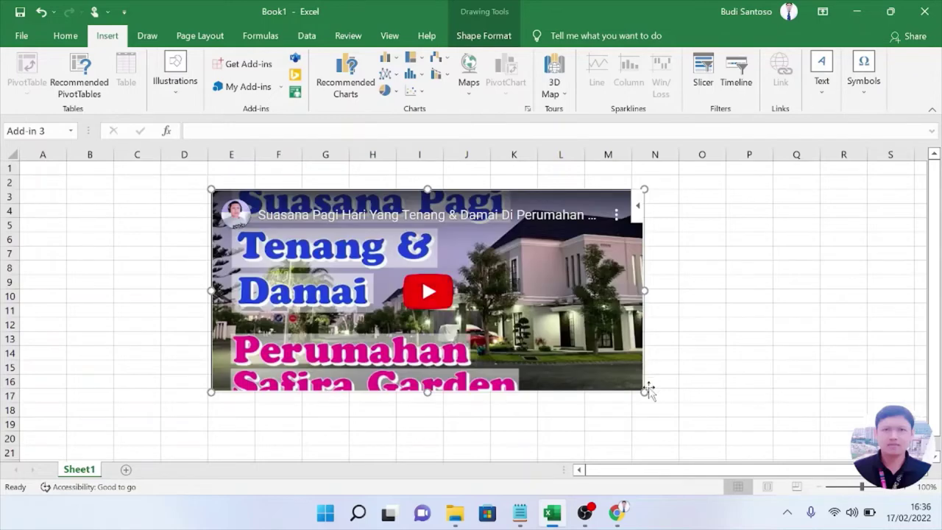
left_click_drag(444, 196, 557, 204)
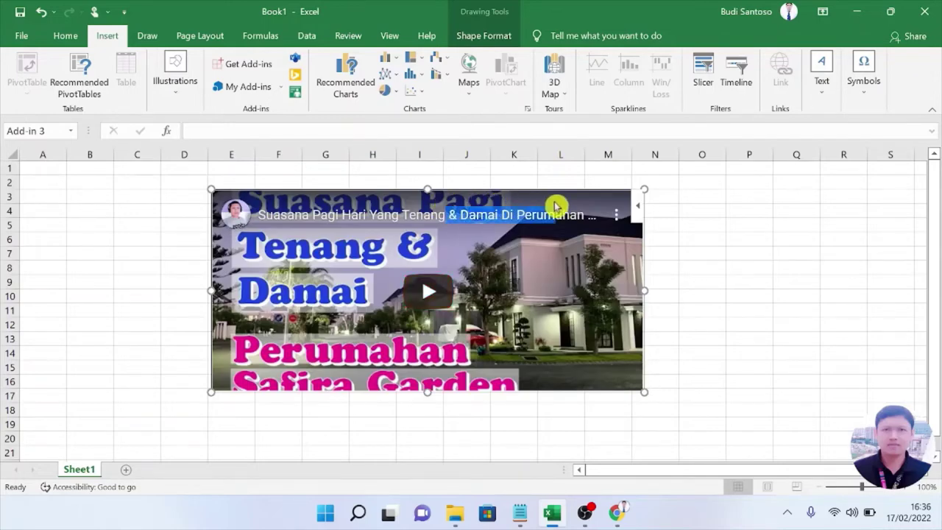
left_click(684, 292)
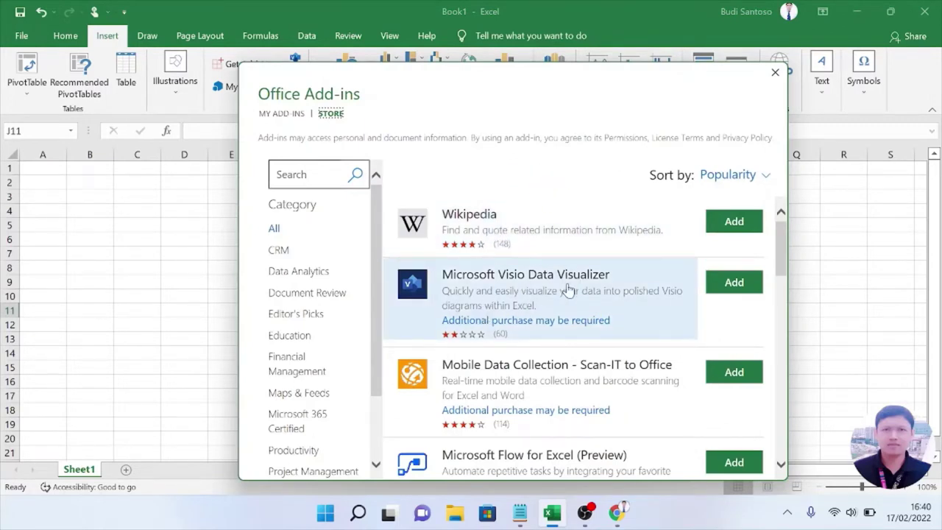
Install Visio Data Visualizer and create a horizontal Basic Flowchart after browsing other layouts.
left_click(730, 288)
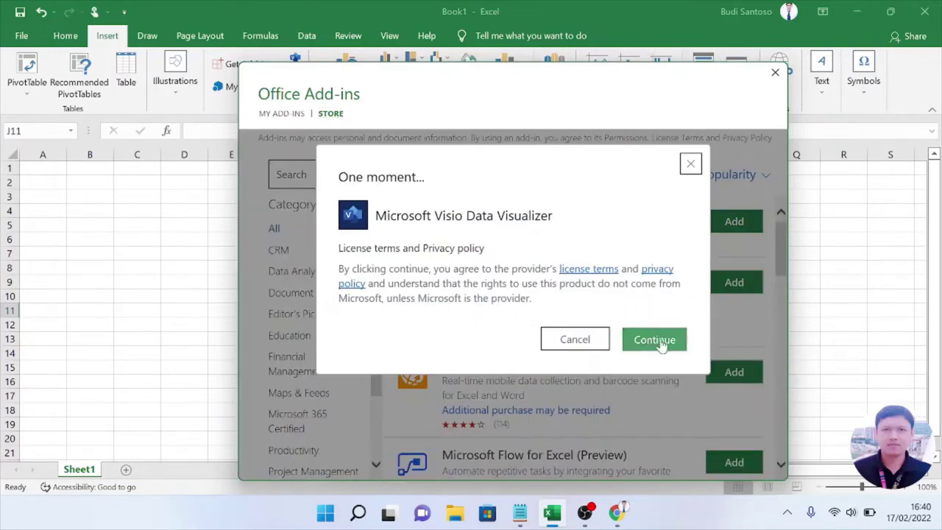
left_click(663, 342)
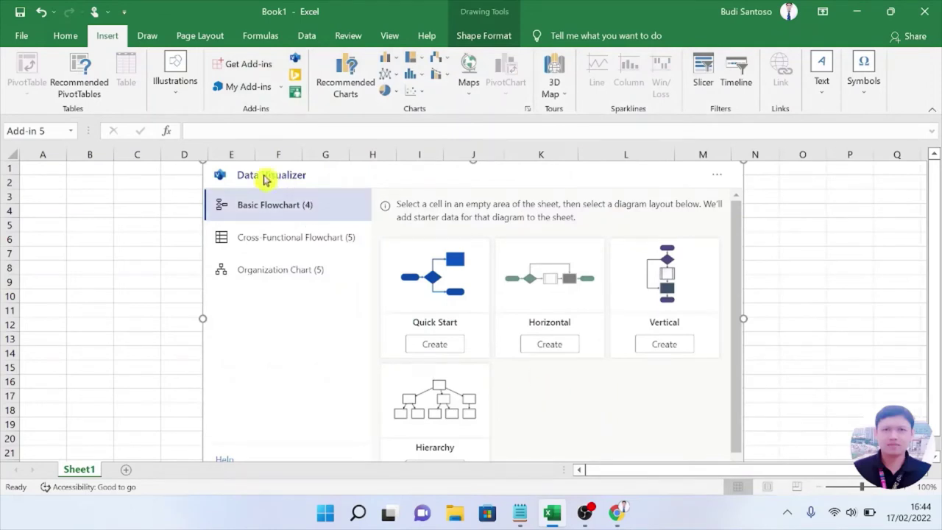
left_click(250, 249)
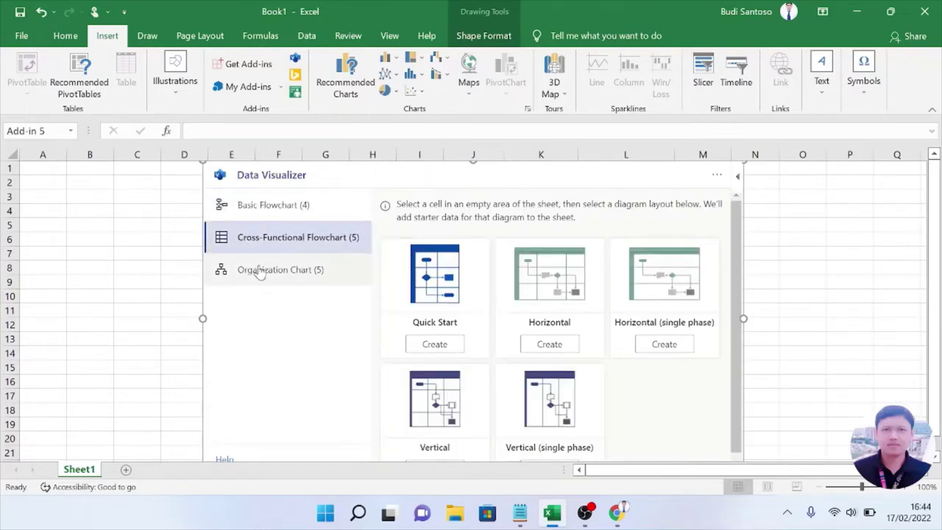
left_click(272, 271)
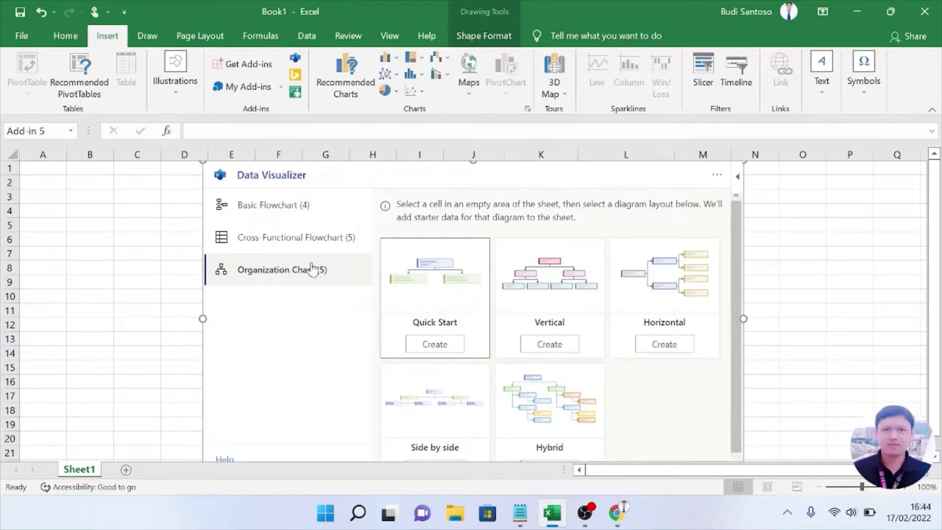
left_click(268, 210)
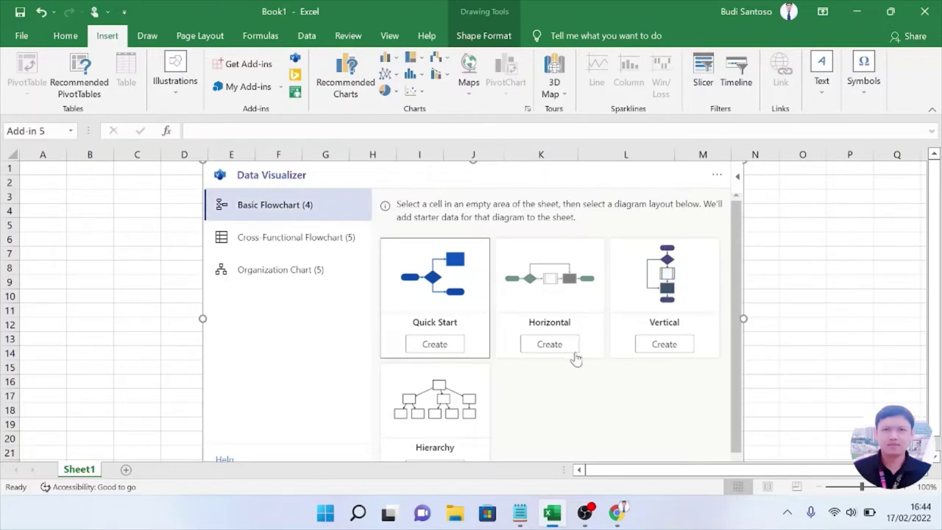
left_click(551, 347)
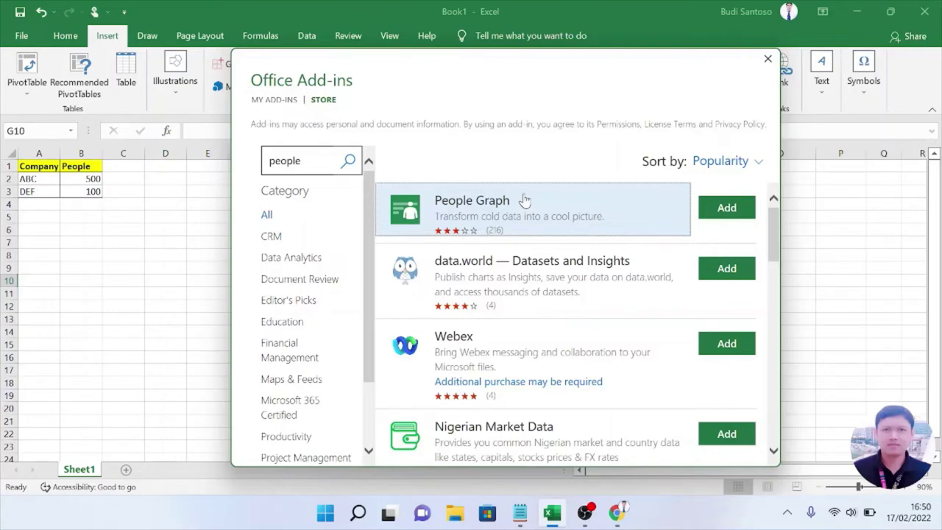
Add People Graph from the 'people' results and accept its license terms.
left_click(735, 210)
left_click(648, 328)
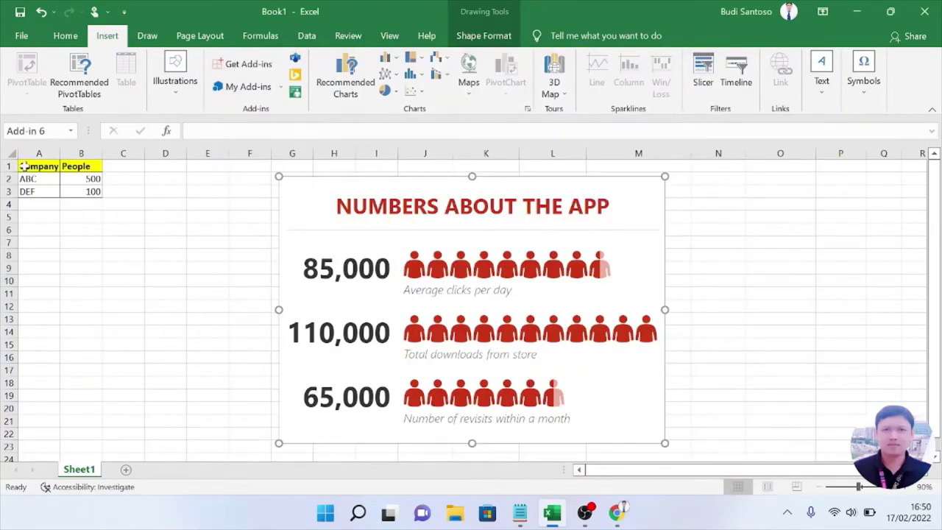
Use A1:B3 as the People Graph's data and create the chart (ABC 500, DEF 100).
left_click_drag(24, 167, 84, 191)
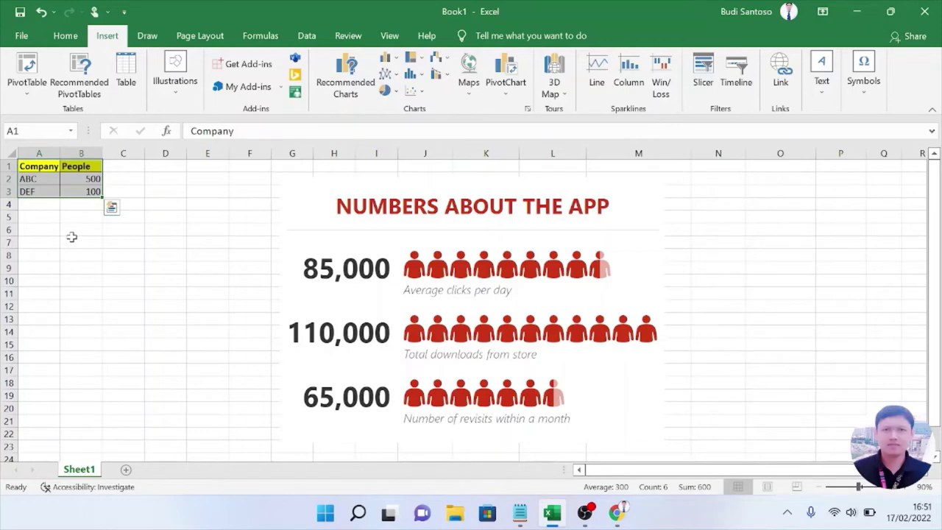
left_click(72, 234)
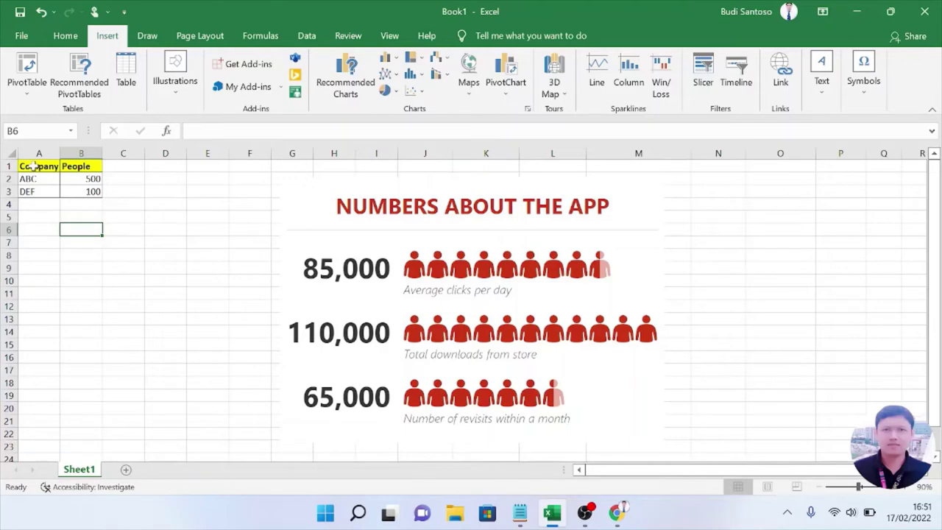
left_click(608, 197)
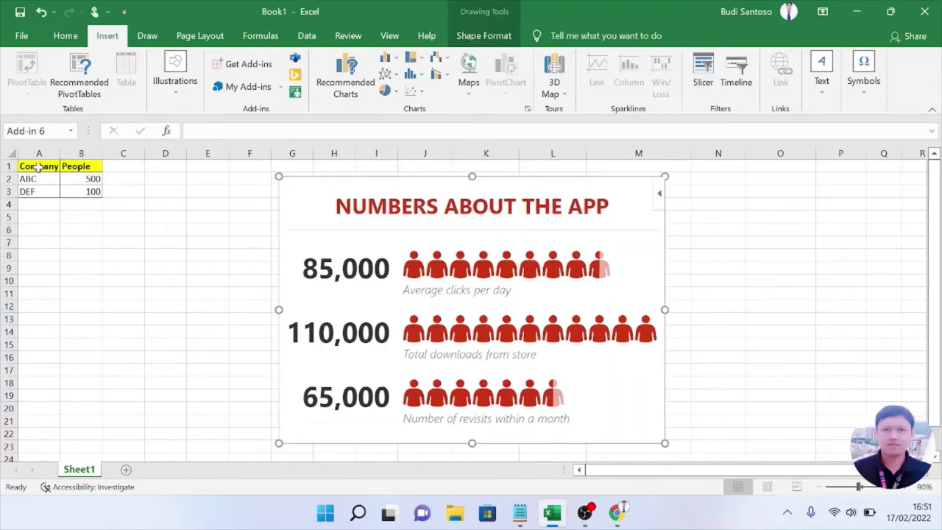
left_click_drag(39, 167, 93, 190)
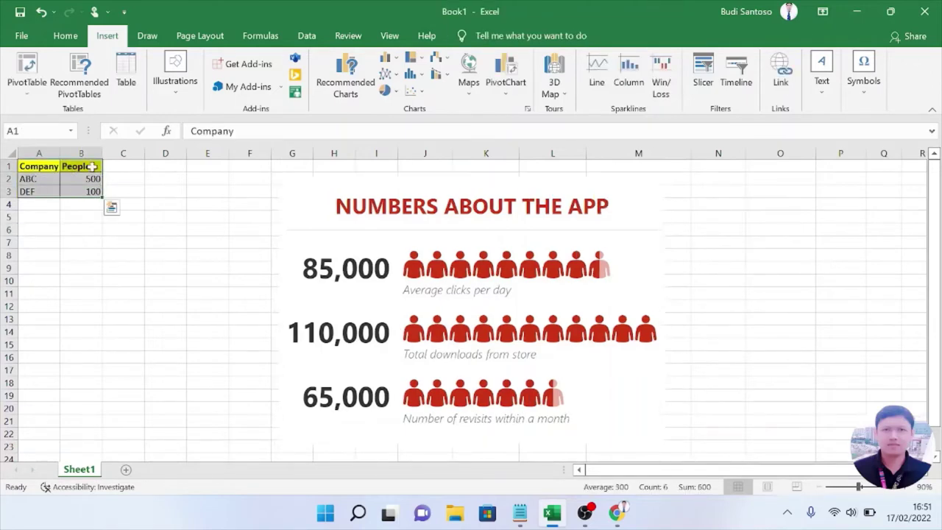
left_click(557, 190)
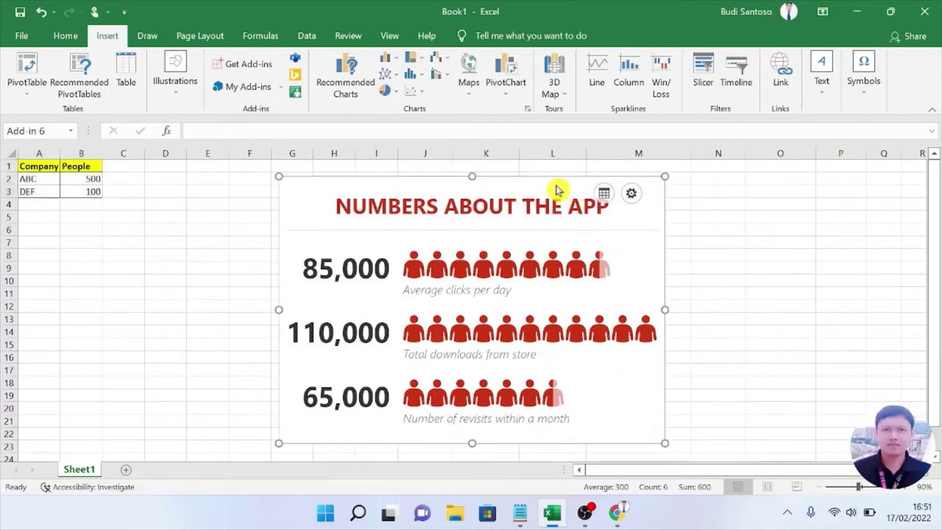
left_click(603, 193)
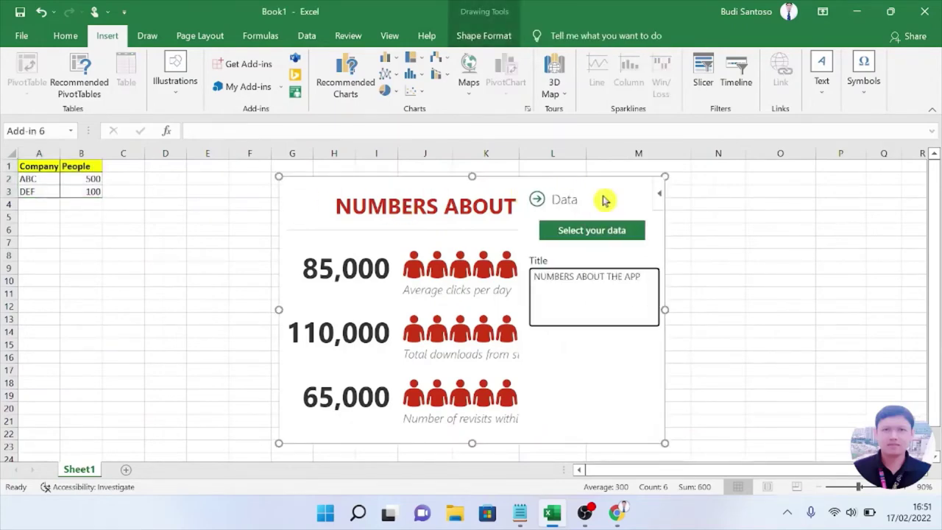
left_click(549, 287)
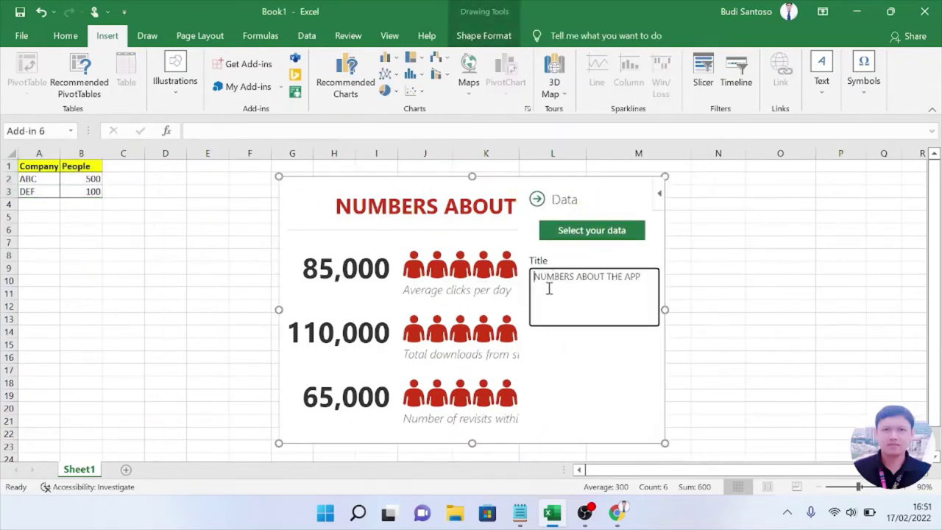
left_click(585, 231)
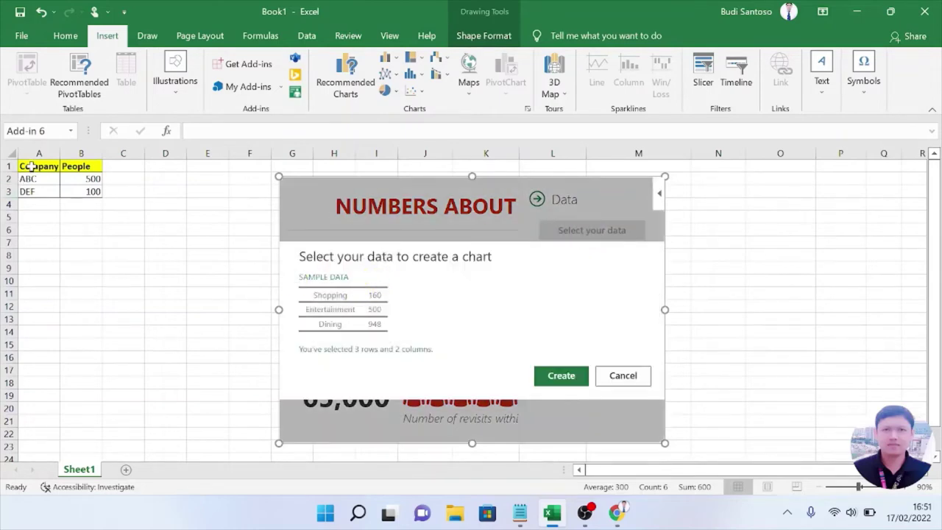
left_click_drag(31, 166, 90, 191)
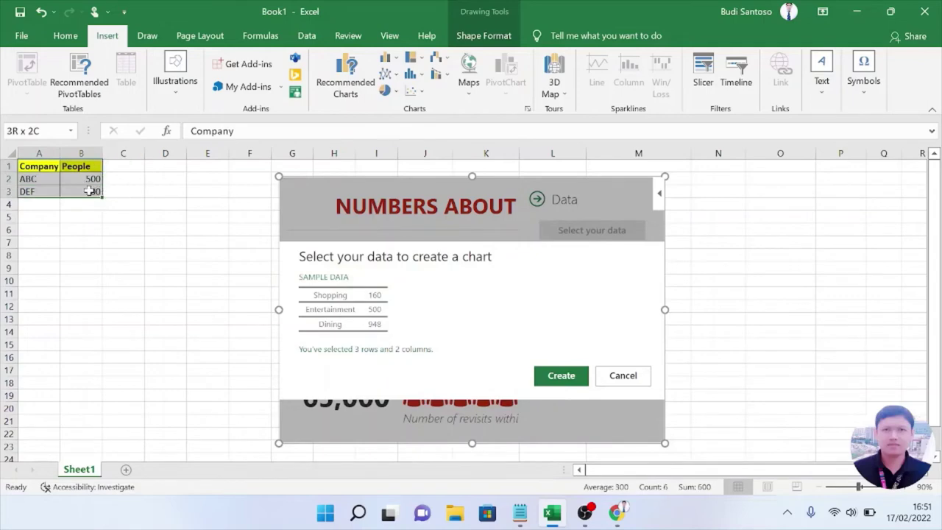
left_click(558, 377)
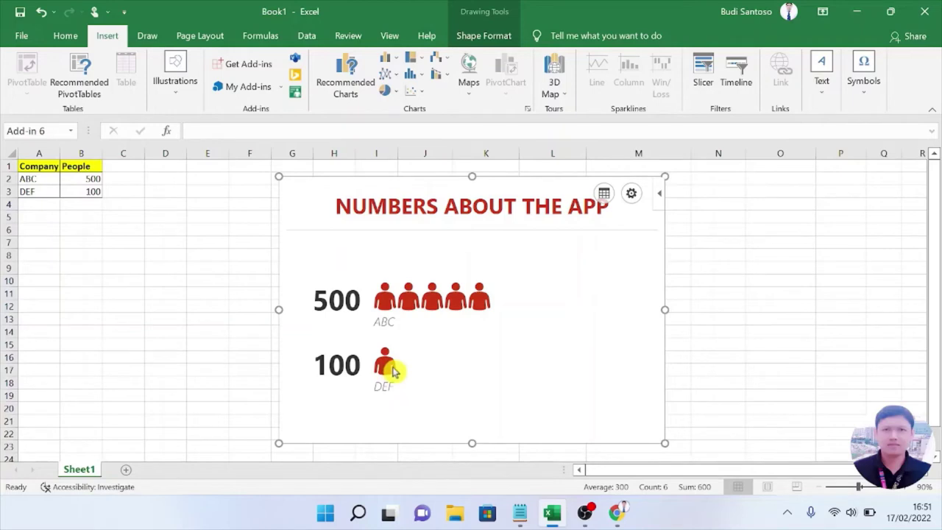
Change the People Graph type to the yellow layout, then to the blue striped layout.
left_click(631, 193)
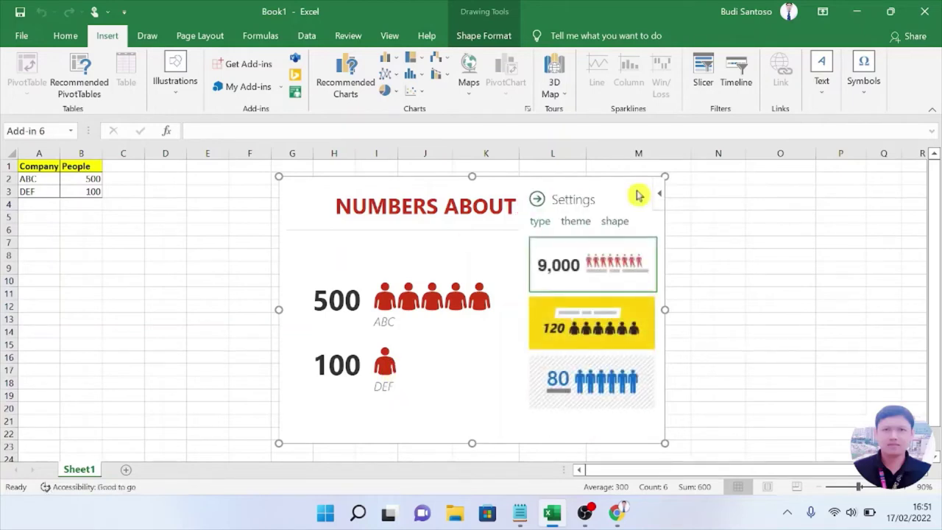
left_click(630, 312)
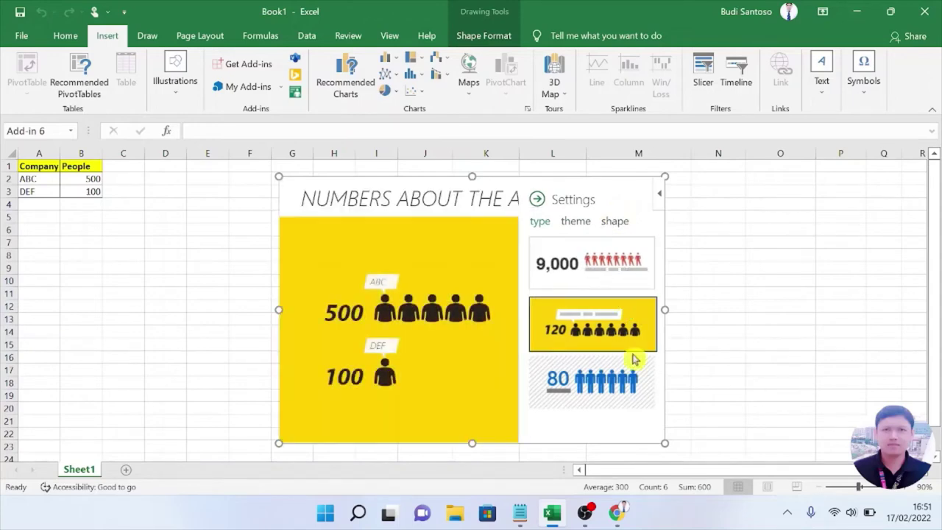
left_click(633, 364)
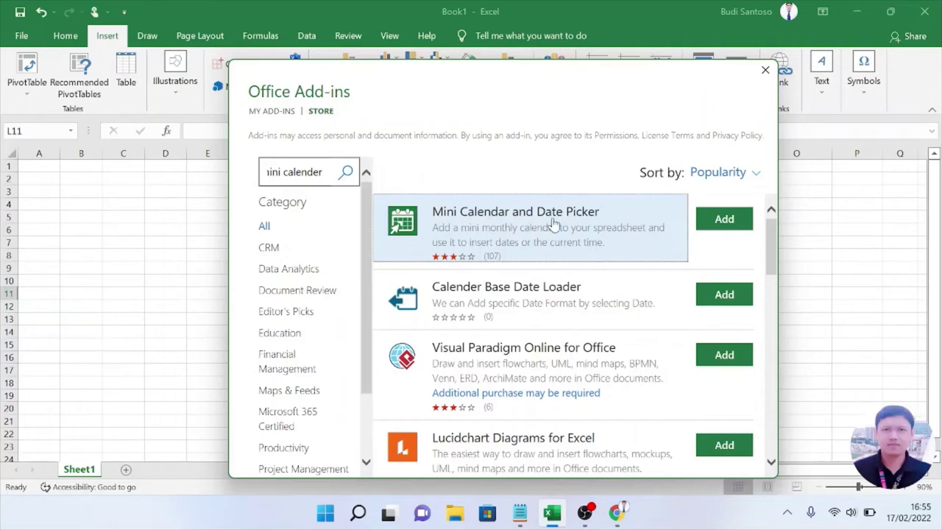
Add Mini Calendar and Date Picker and accept its license to place the calendar.
left_click(726, 220)
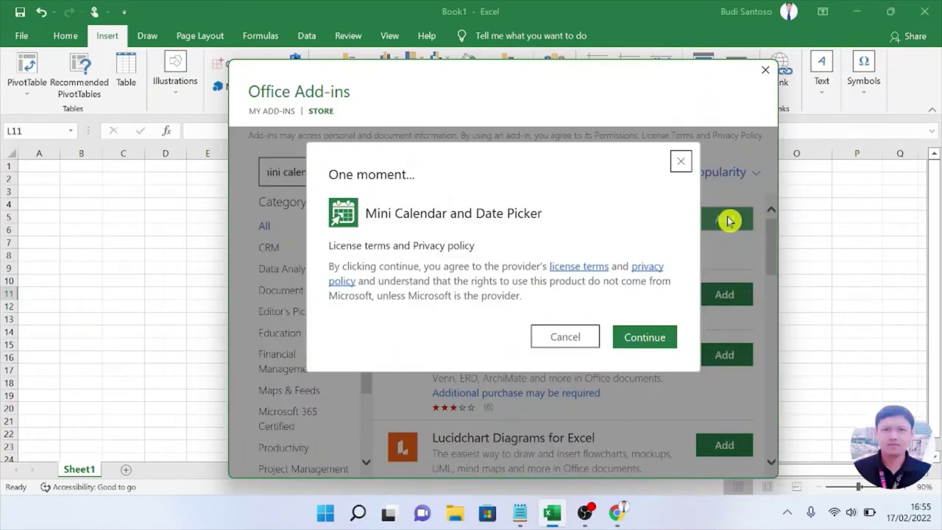
left_click(641, 337)
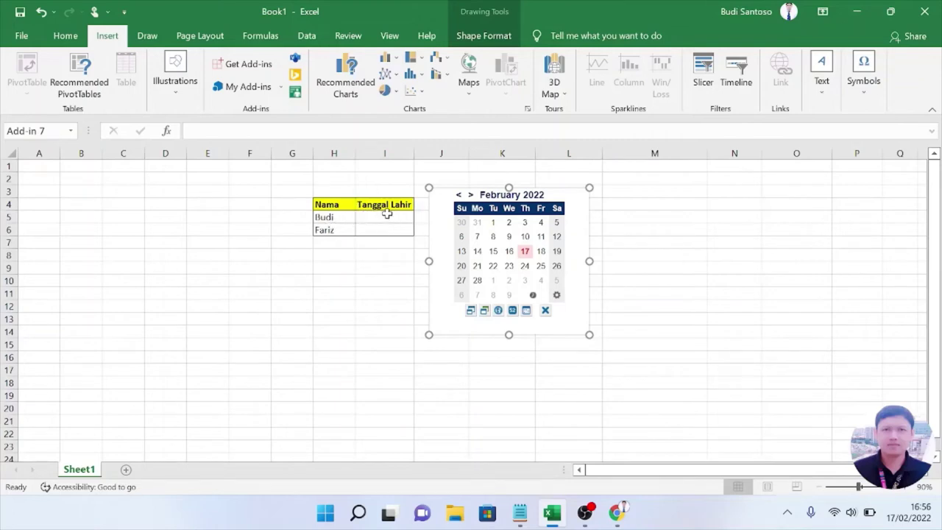
Use the Mini Calendar to enter 07/02/2022 in I5 and 27/04/2021 in I6.
left_click(363, 219)
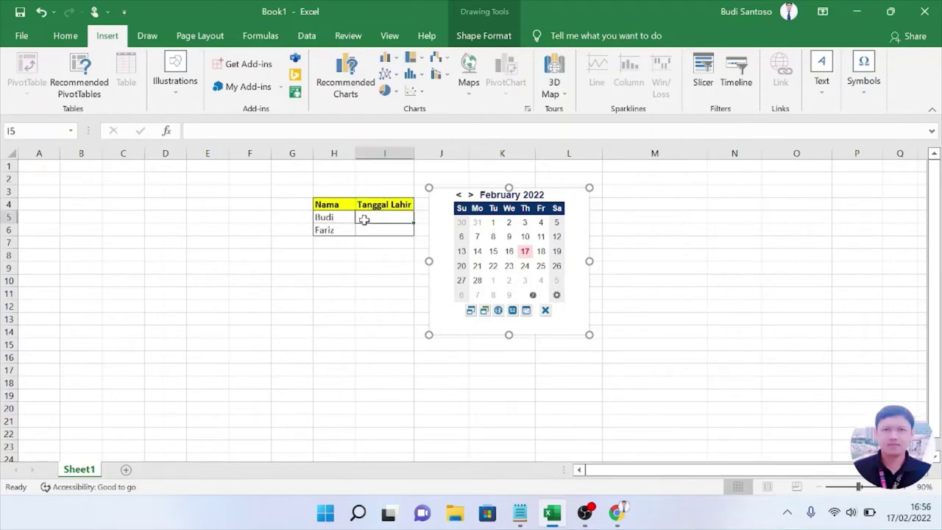
left_click(477, 237)
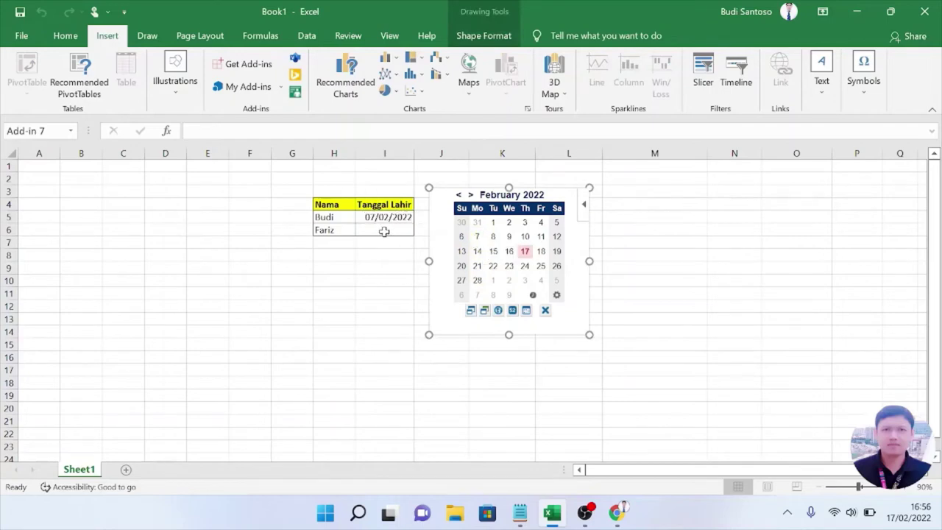
left_click(384, 231)
left_click(459, 195)
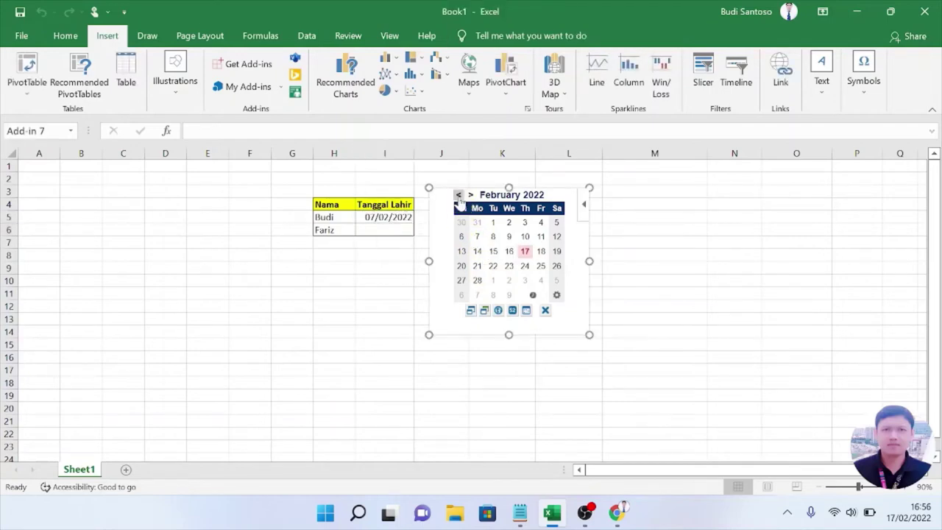
left_click(458, 196)
left_click(458, 196)
left_click(459, 196)
left_click(458, 196)
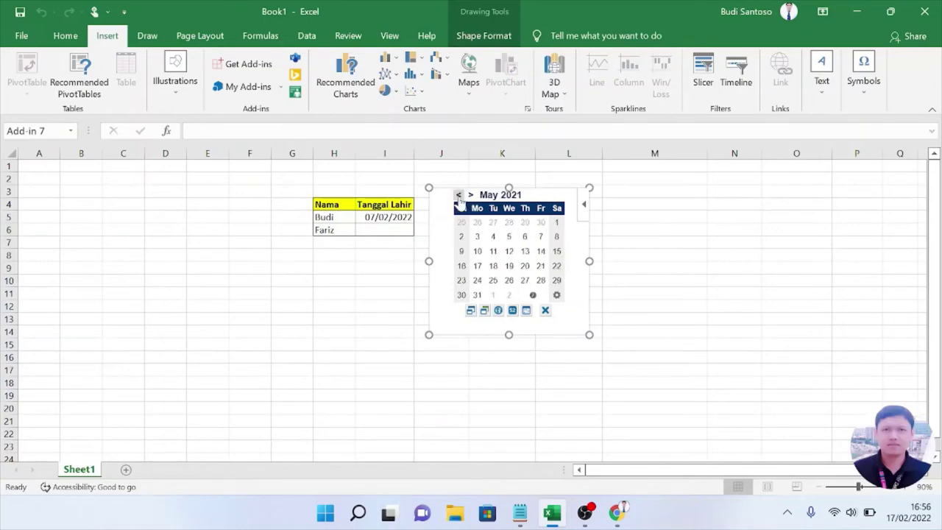
left_click(458, 195)
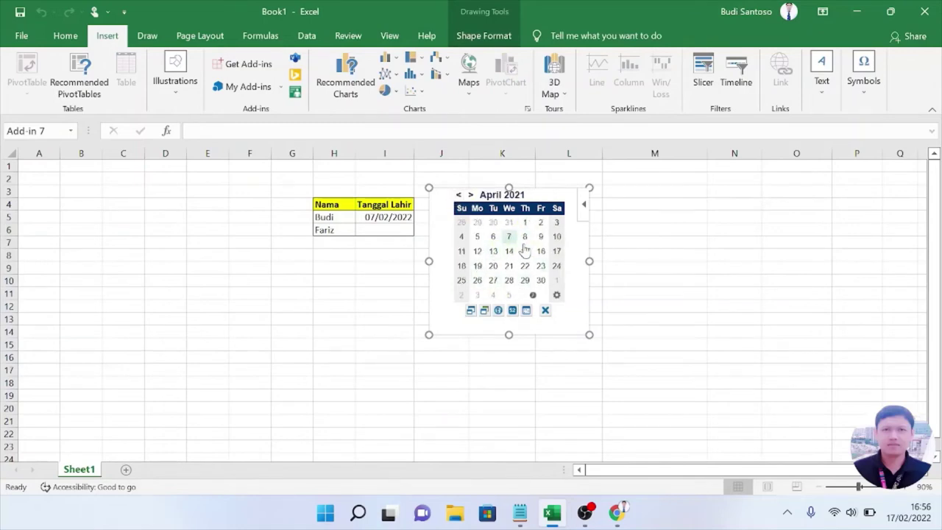
left_click(493, 285)
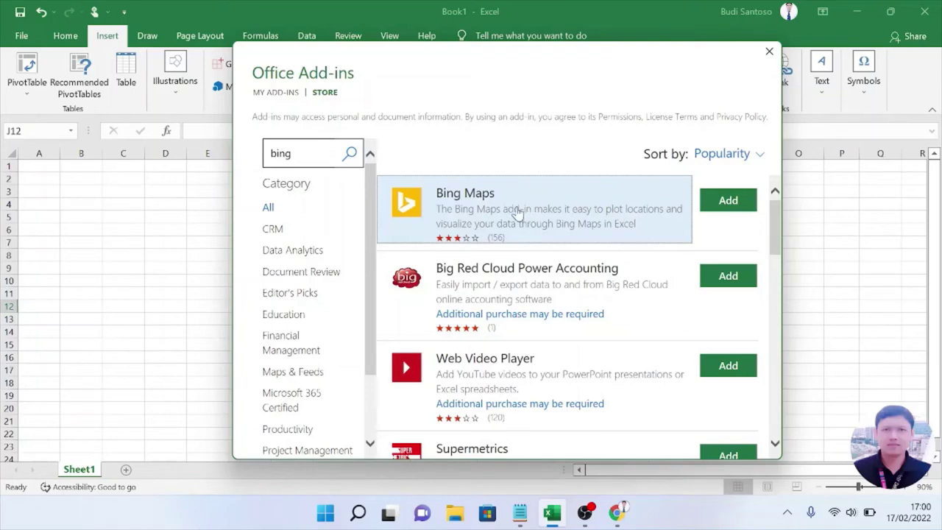
Add Bing Maps and accept its license so it plots the city Revenue/Expense pies.
left_click(727, 209)
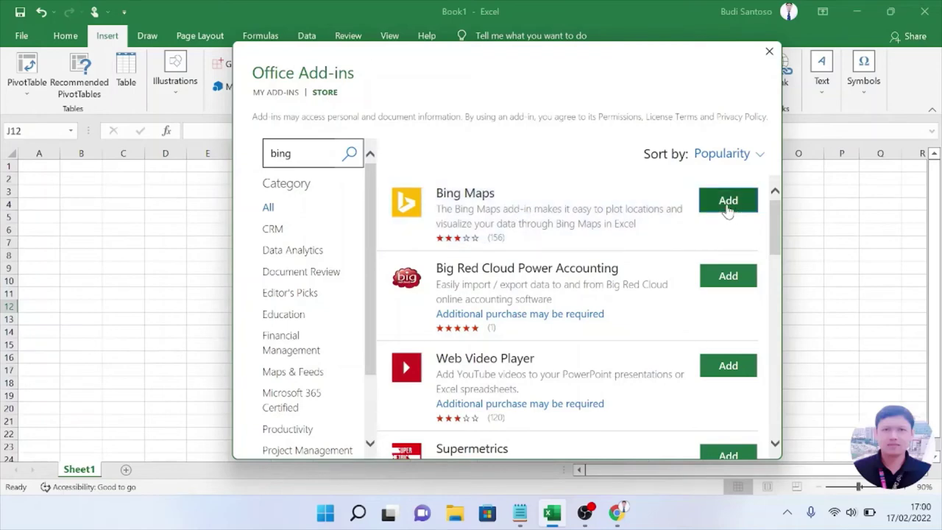
left_click(655, 319)
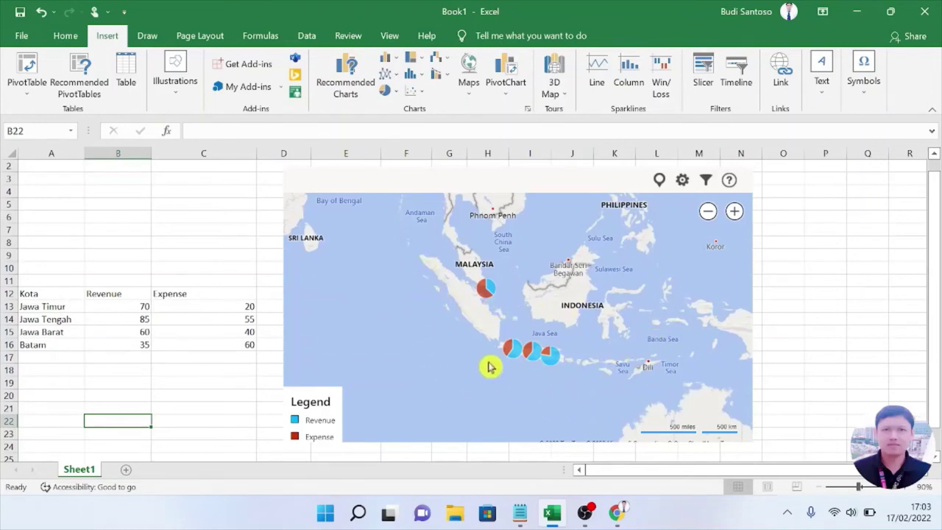
Select the Kota header, the city names in A13:A16, and the Bing Maps map.
left_click(50, 295)
left_click(54, 306)
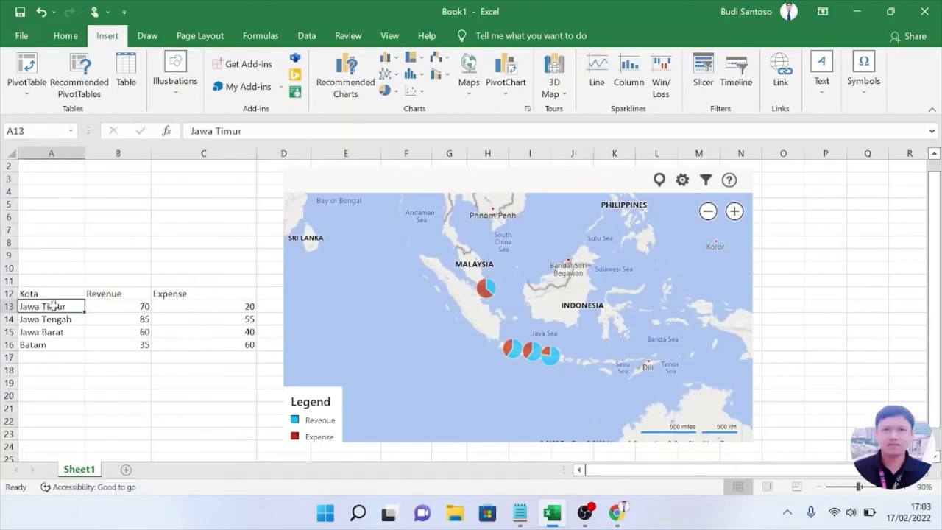
left_click(70, 320)
left_click(70, 334)
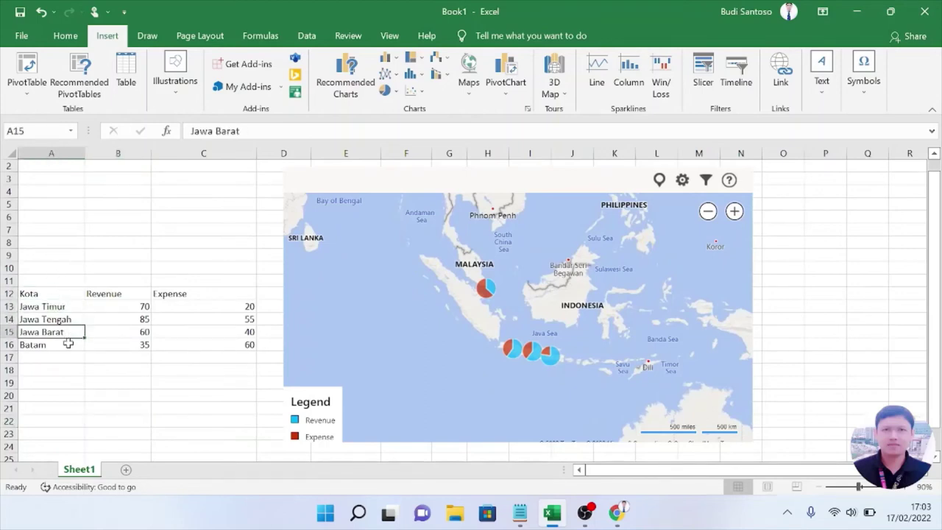
left_click(66, 345)
left_click_drag(64, 307, 66, 344)
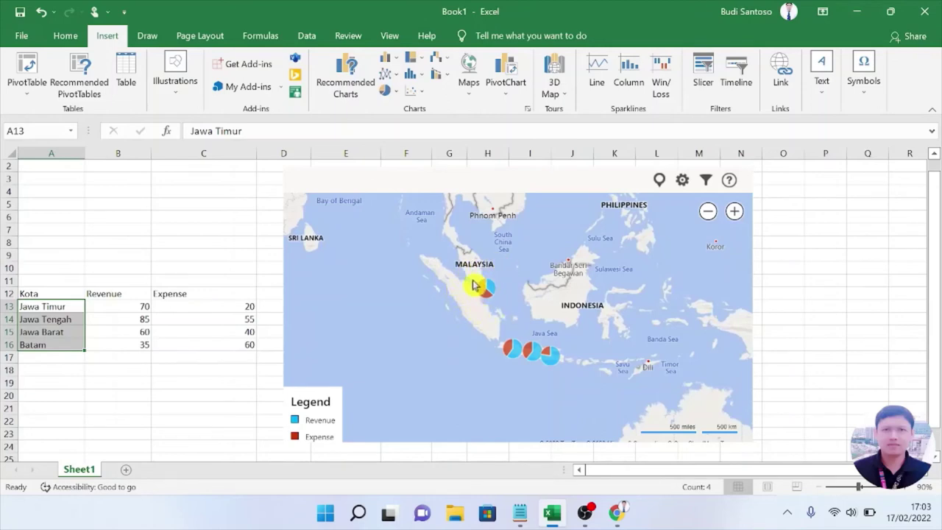
left_click(481, 327)
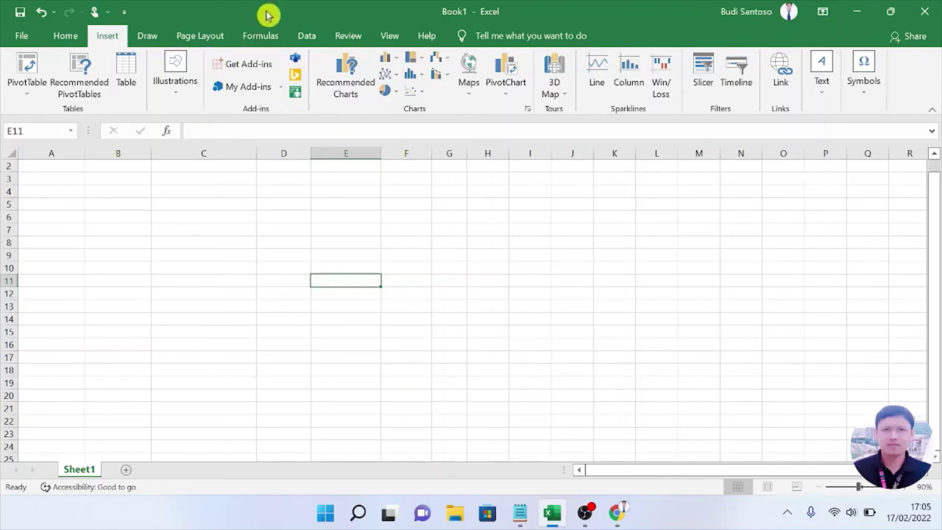
Review the six installed add-ins in My Add-ins, then browse the store's category list.
left_click(226, 89)
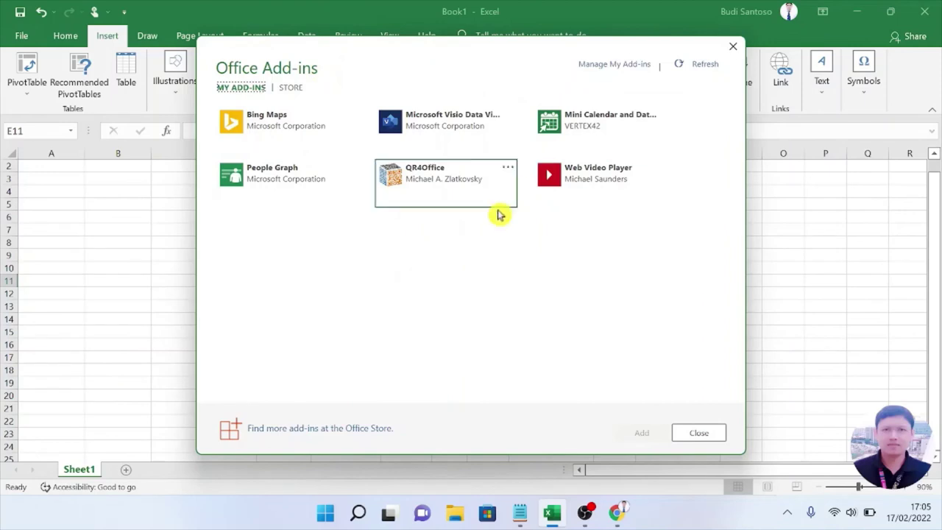
left_click(292, 89)
left_click(251, 153)
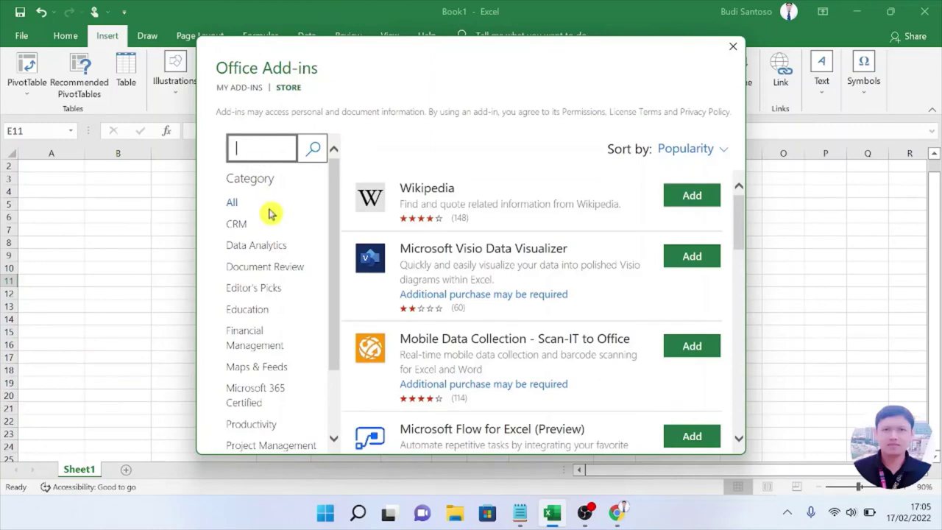
scroll(269, 216, "down", 2)
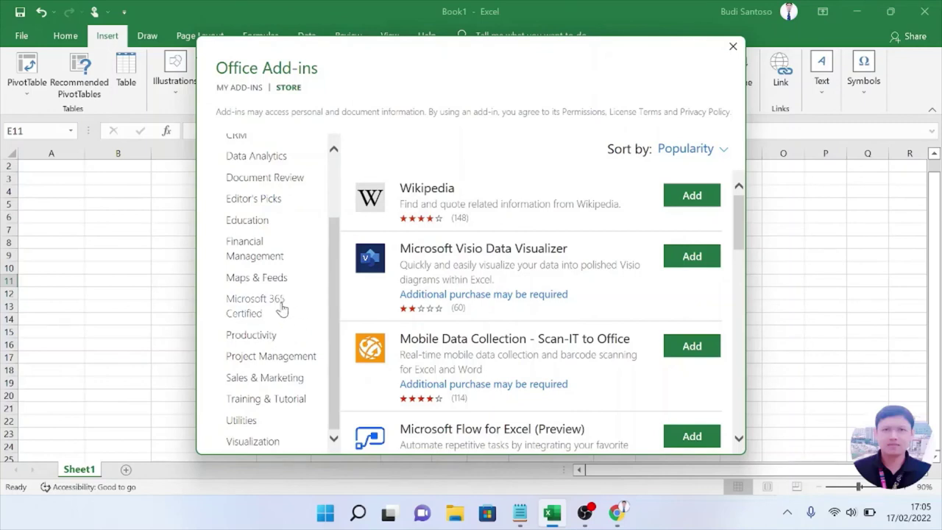
scroll(281, 313, "up", 2)
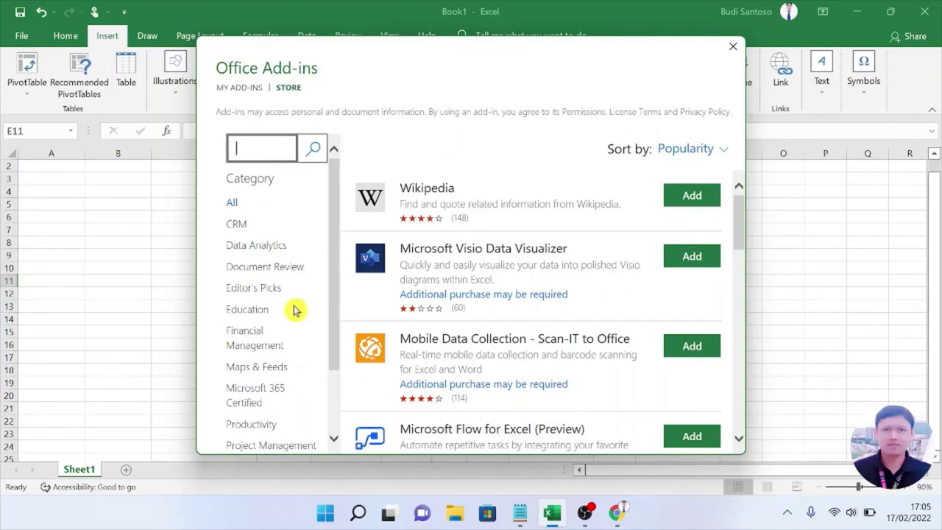
scroll(295, 311, "down", 1)
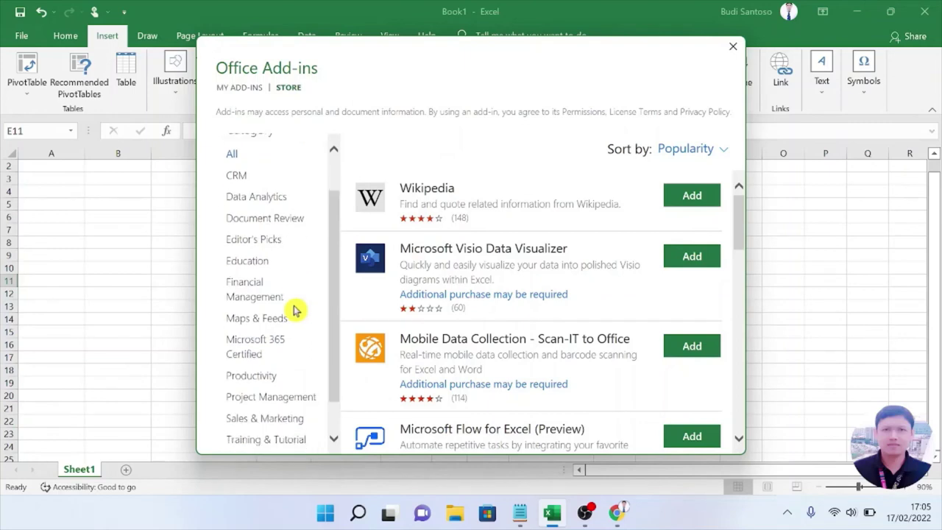